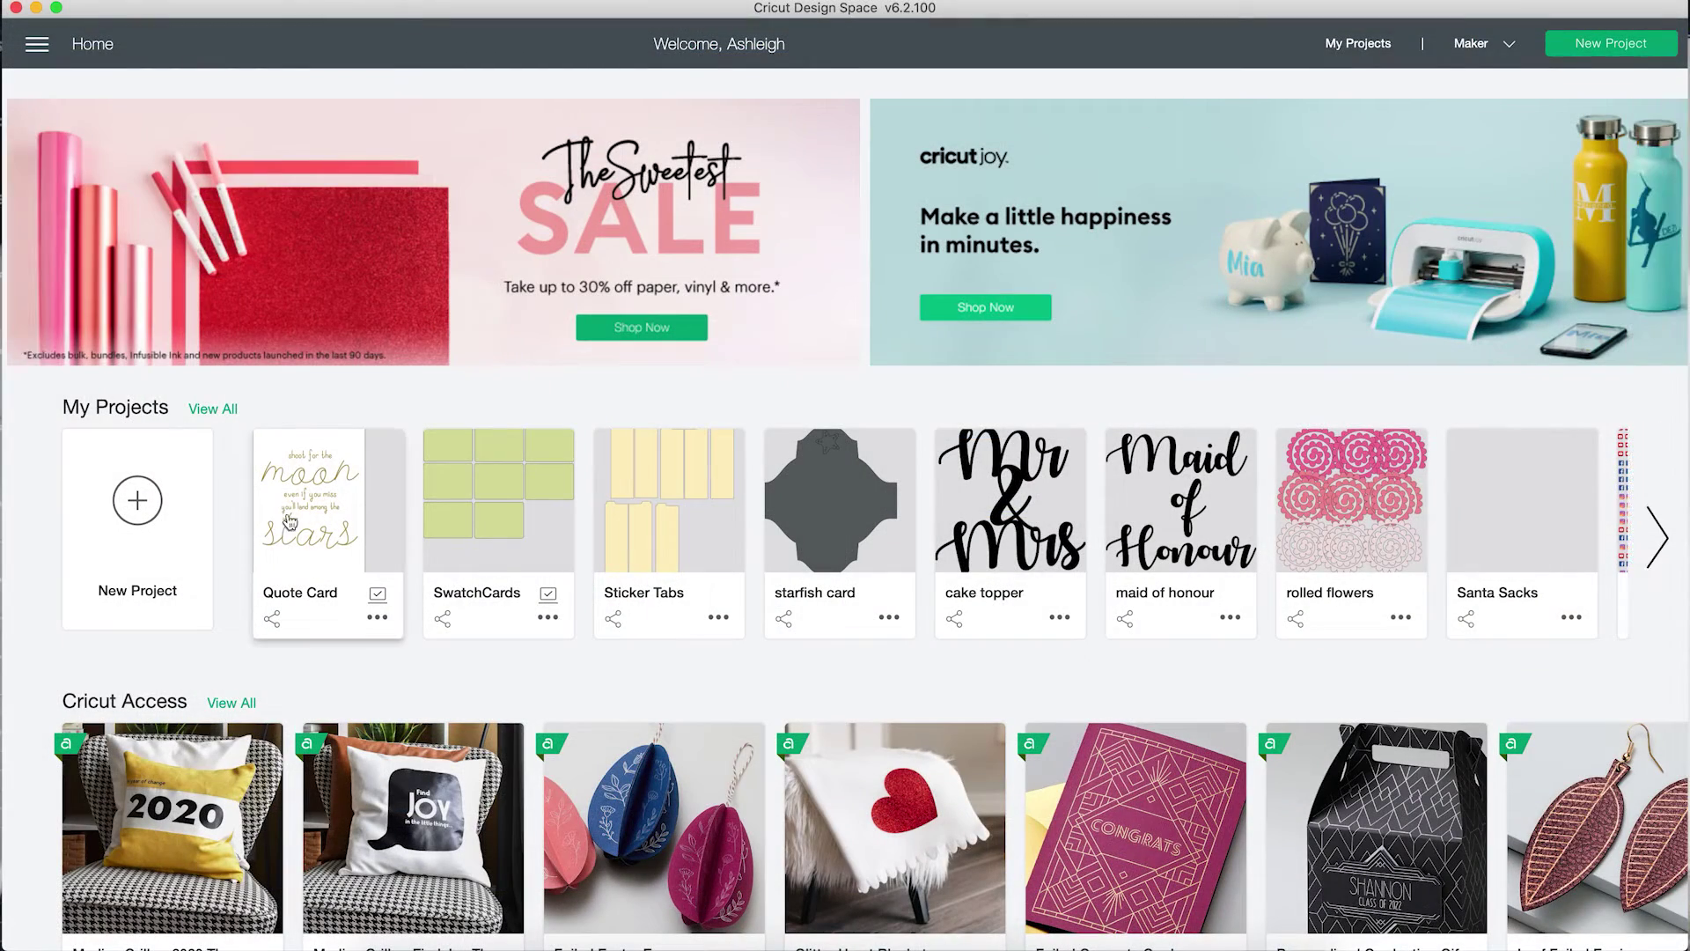
Open the Quote Card project, resize the card to 13.037 × 17.5 cm, and move it top-left.
{"action": "left_click", "coordinate": [341, 476]}
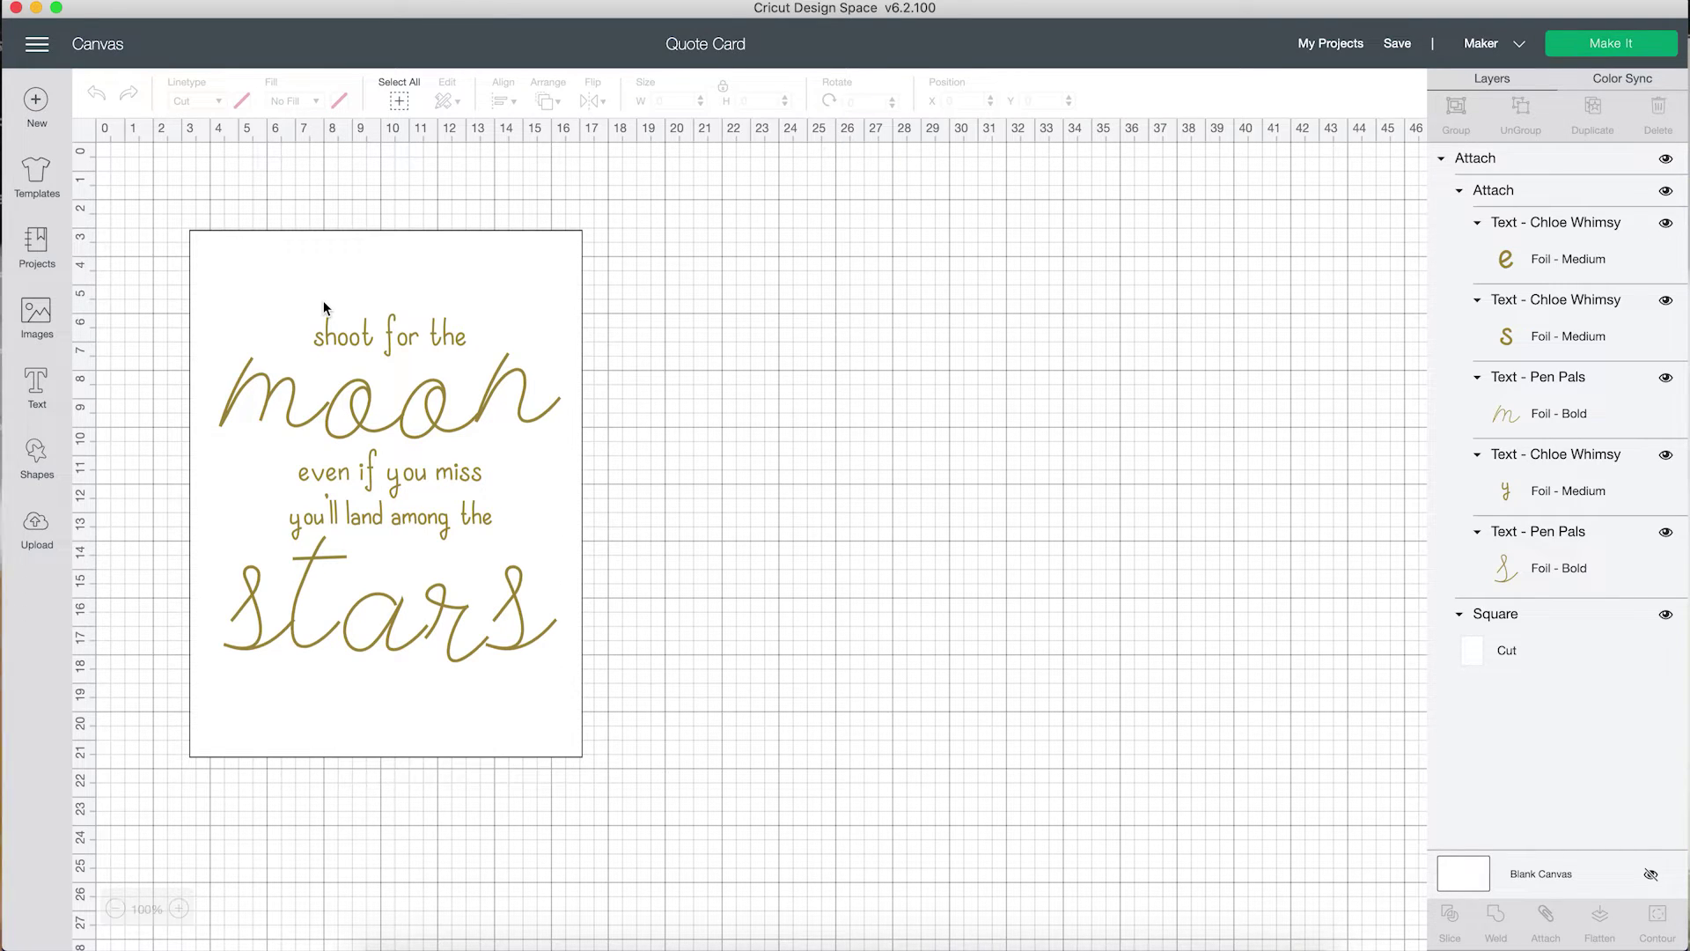
{"action": "left_click", "coordinate": [508, 251]}
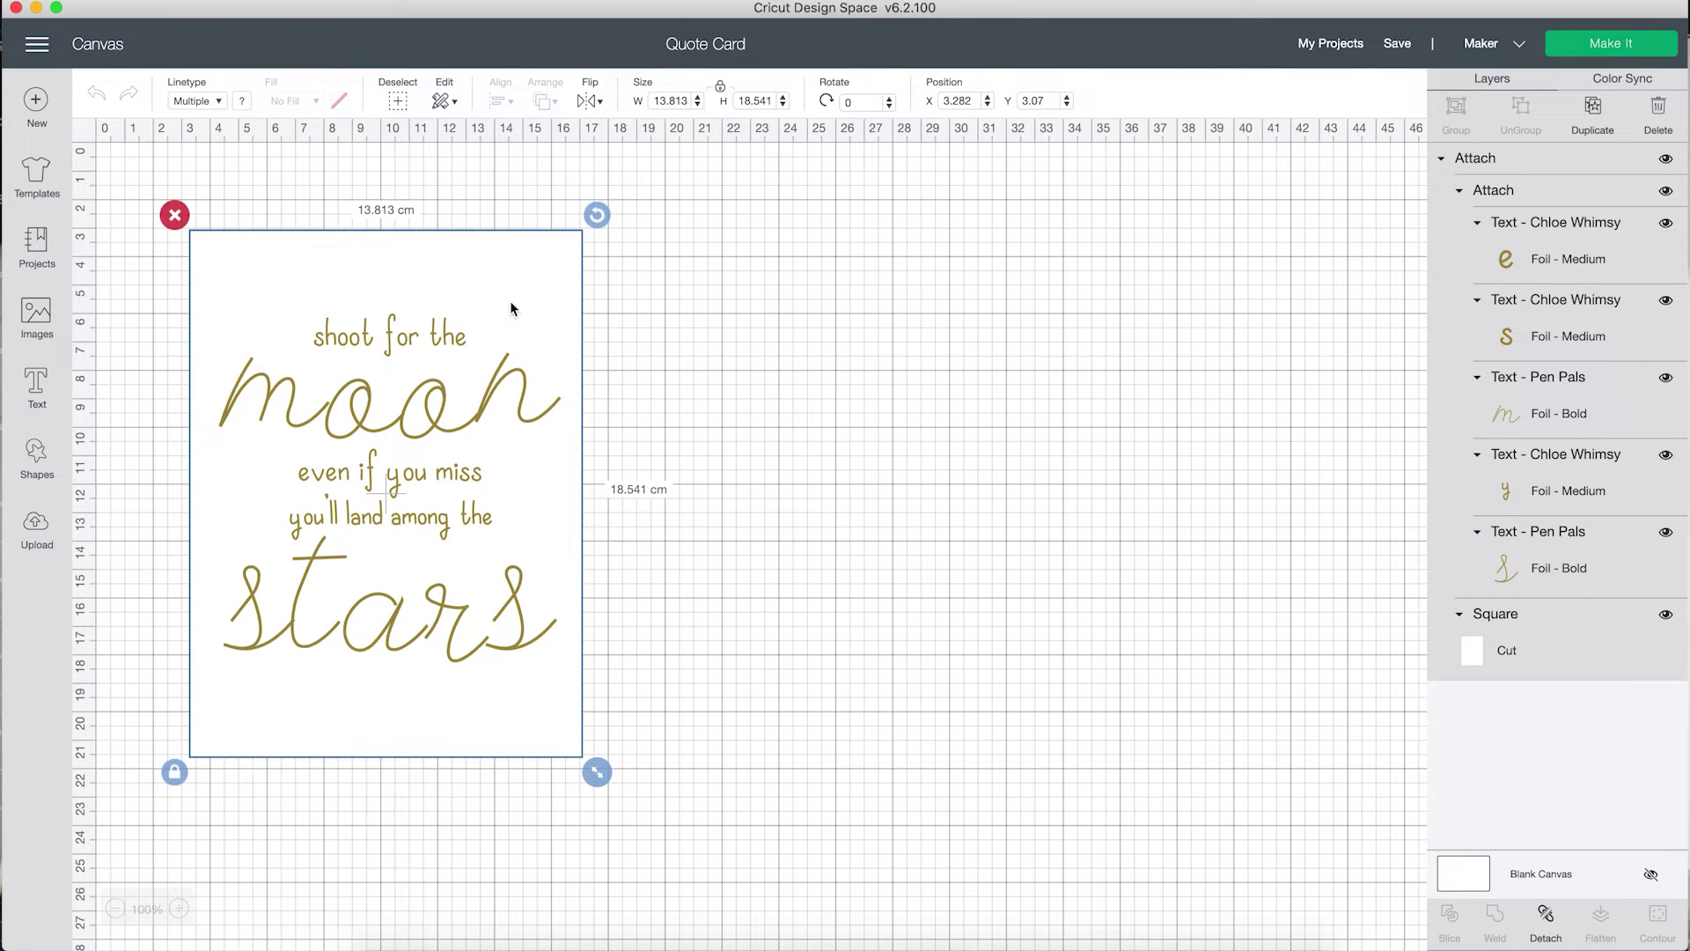
{"action": "left_click_drag", "start_coordinate": [510, 300], "coordinate": [577, 271]}
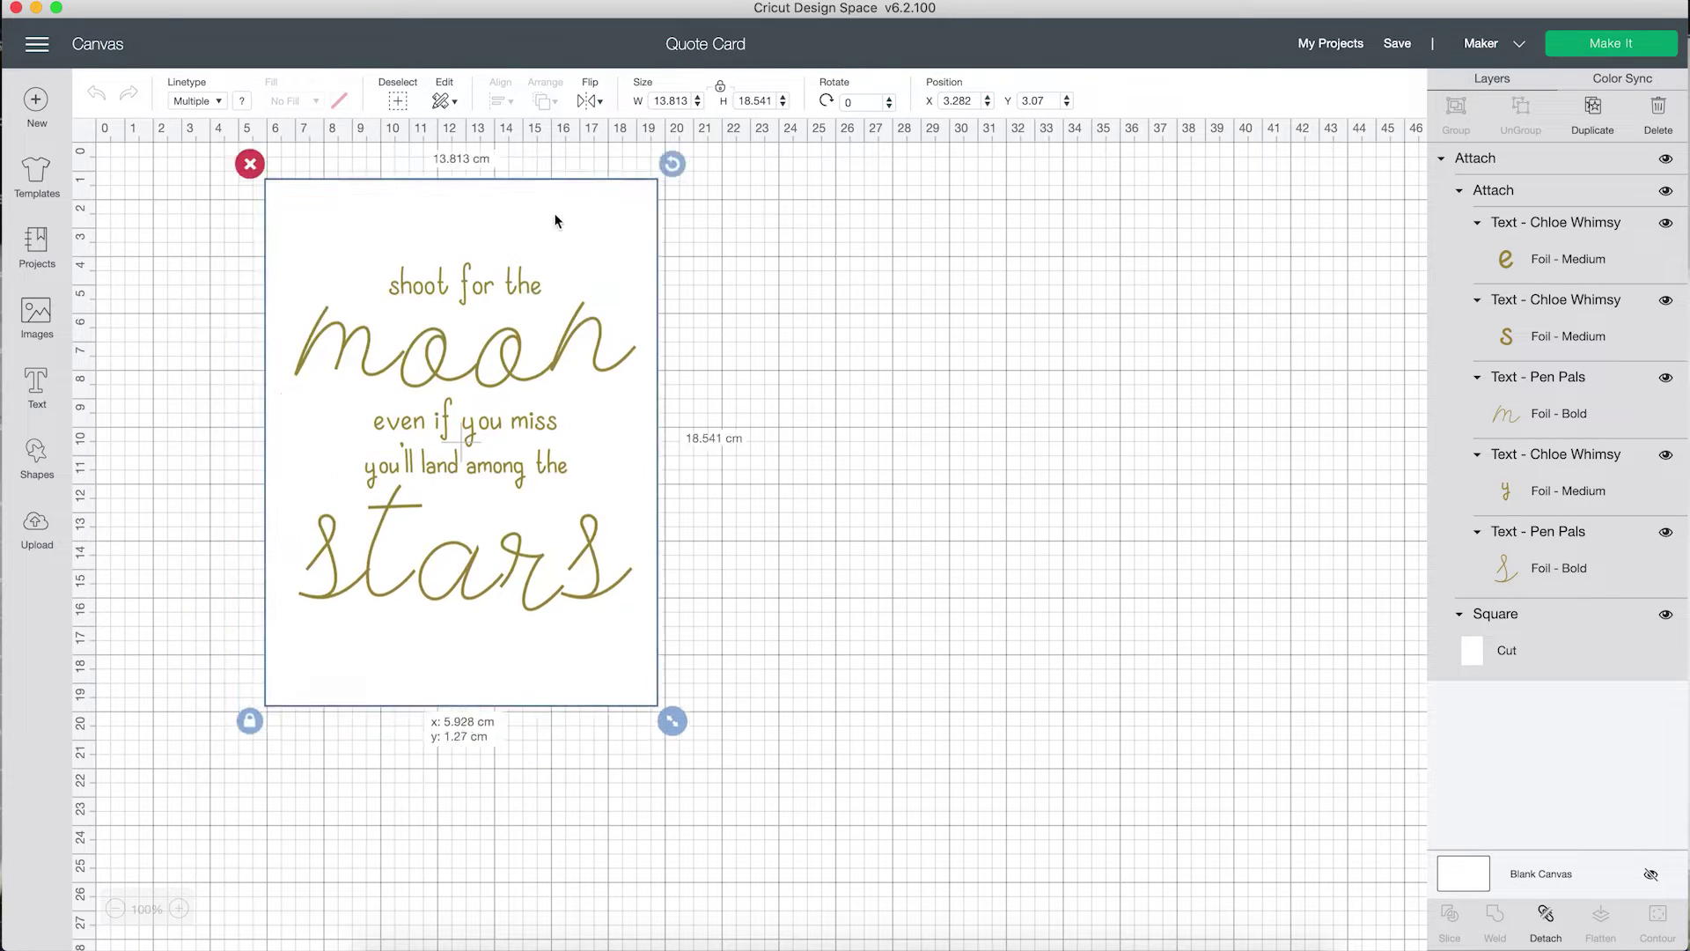
{"action": "double_click", "coordinate": [682, 99]}
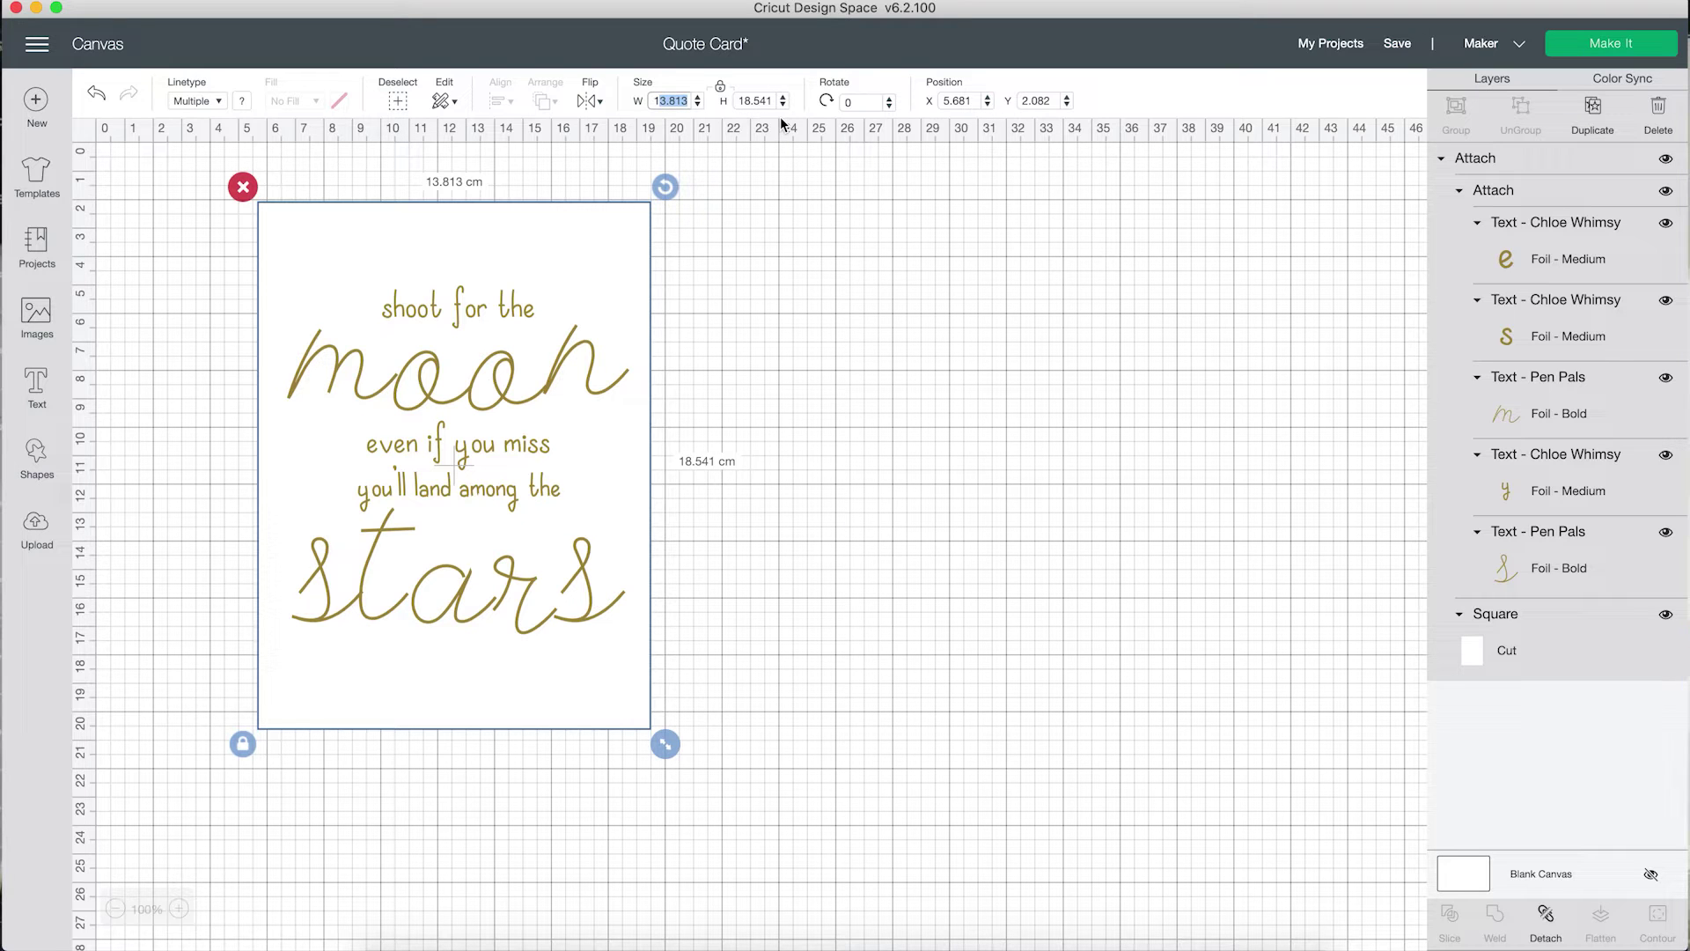
{"action": "type", "text": "1"}
{"action": "type", "text": "2.5"}
{"action": "type", "text": "1"}
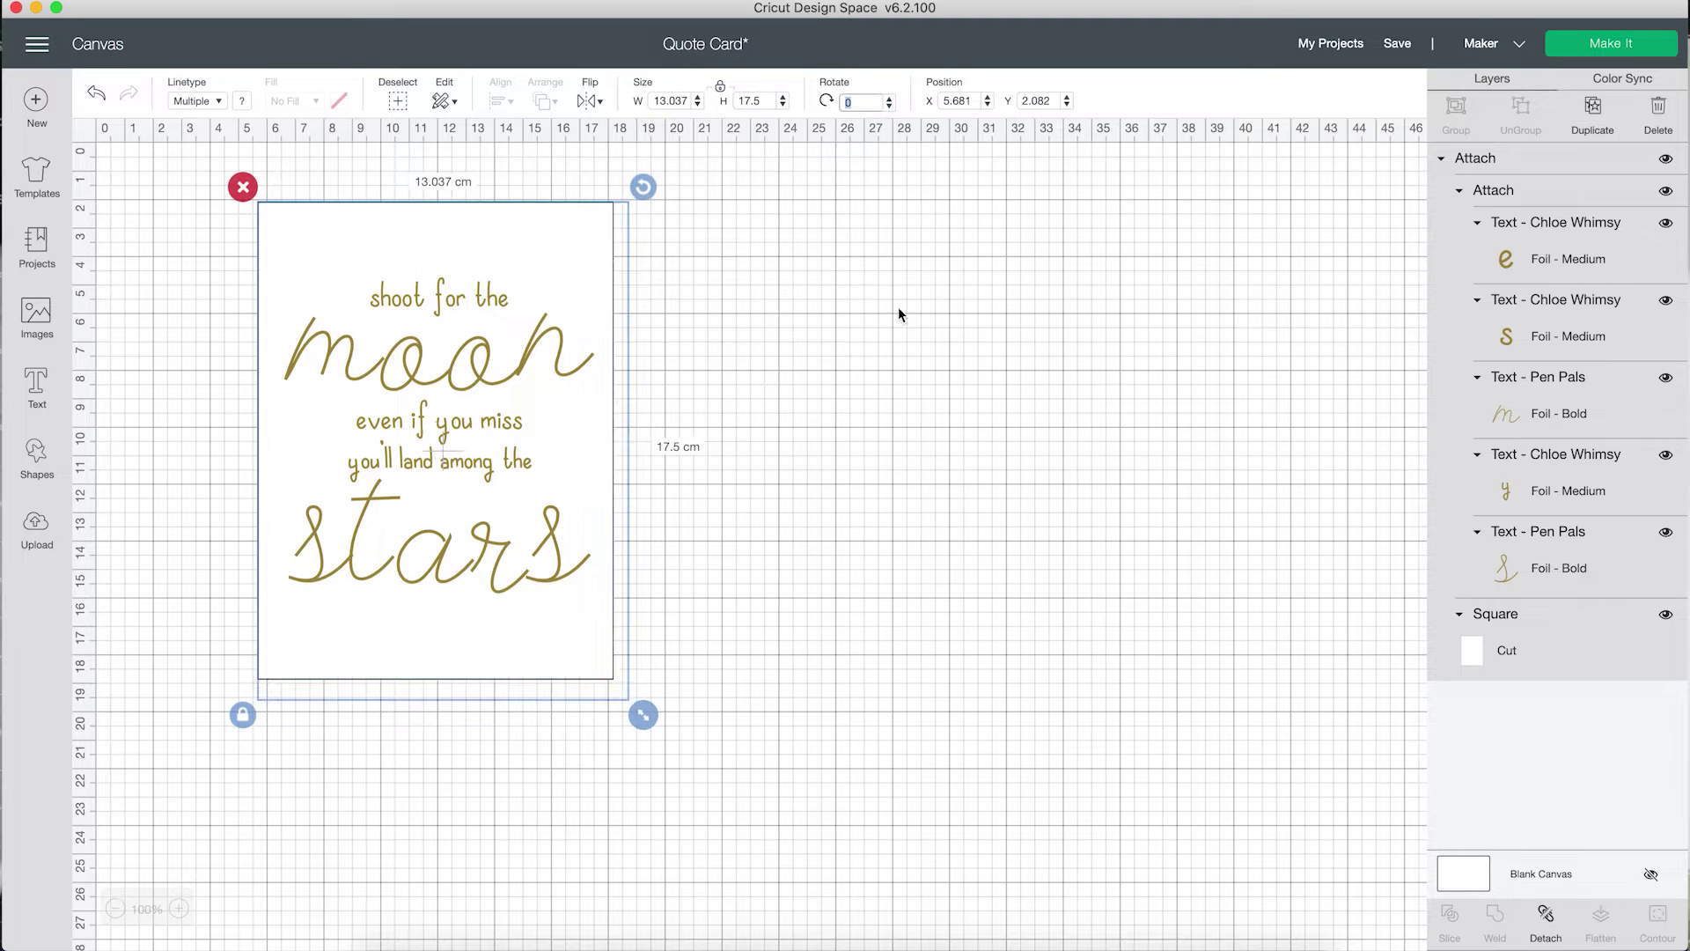
{"action": "left_click_drag", "start_coordinate": [624, 531], "coordinate": [649, 566]}
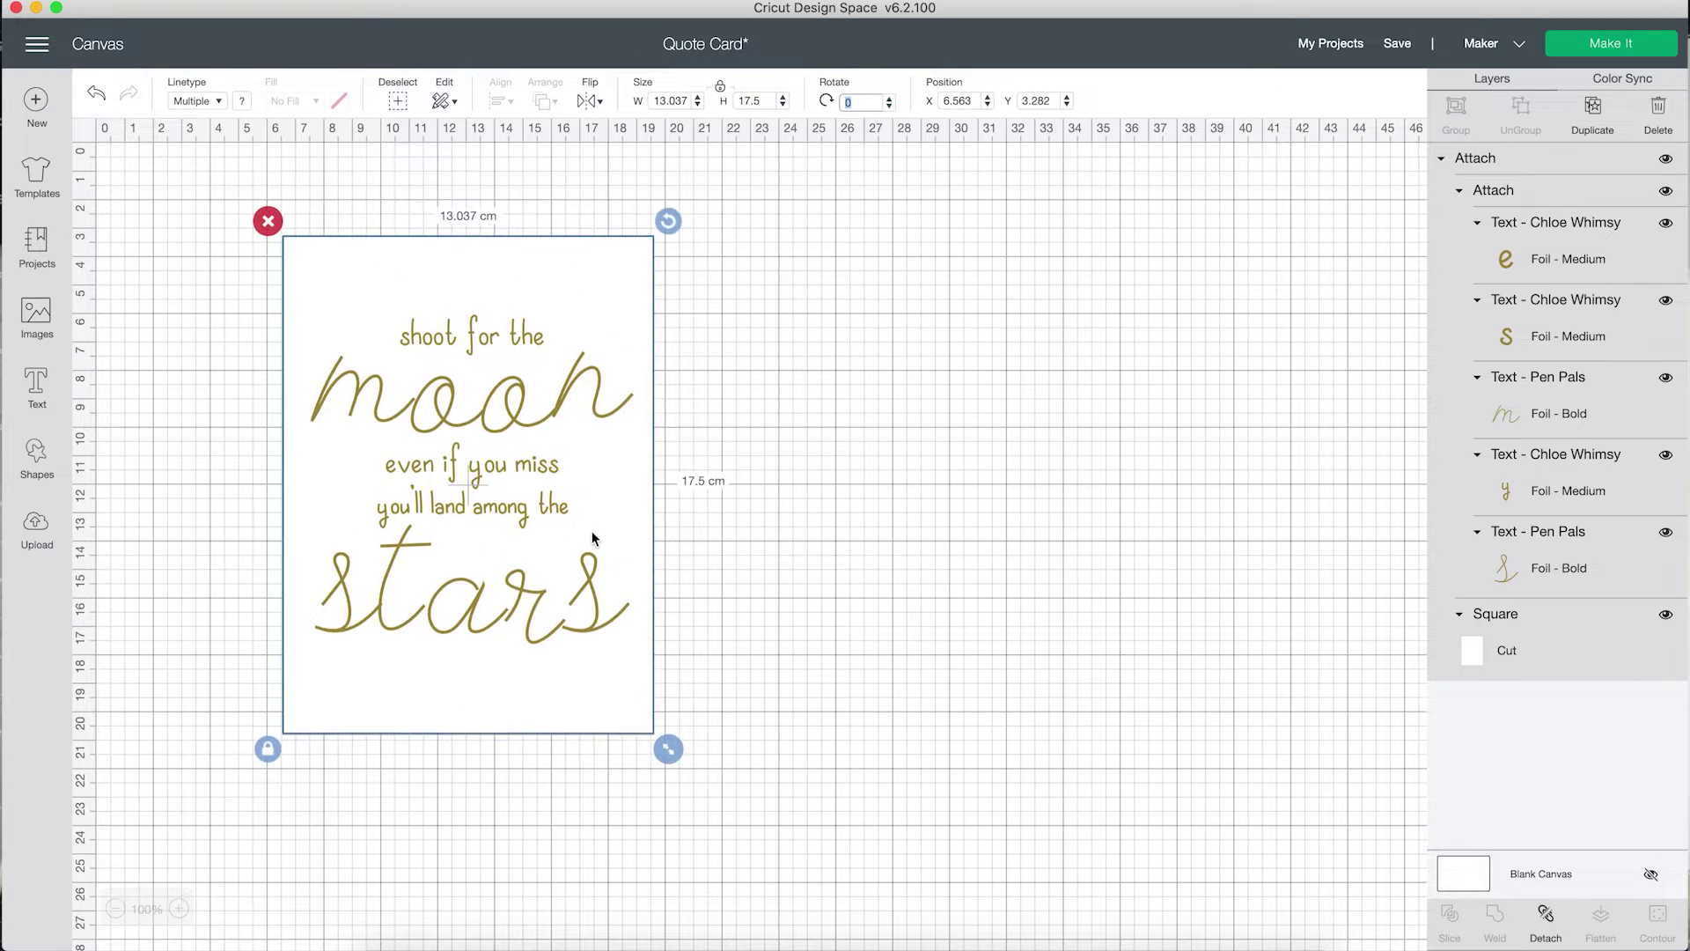
{"action": "left_click_drag", "start_coordinate": [475, 480], "coordinate": [442, 466]}
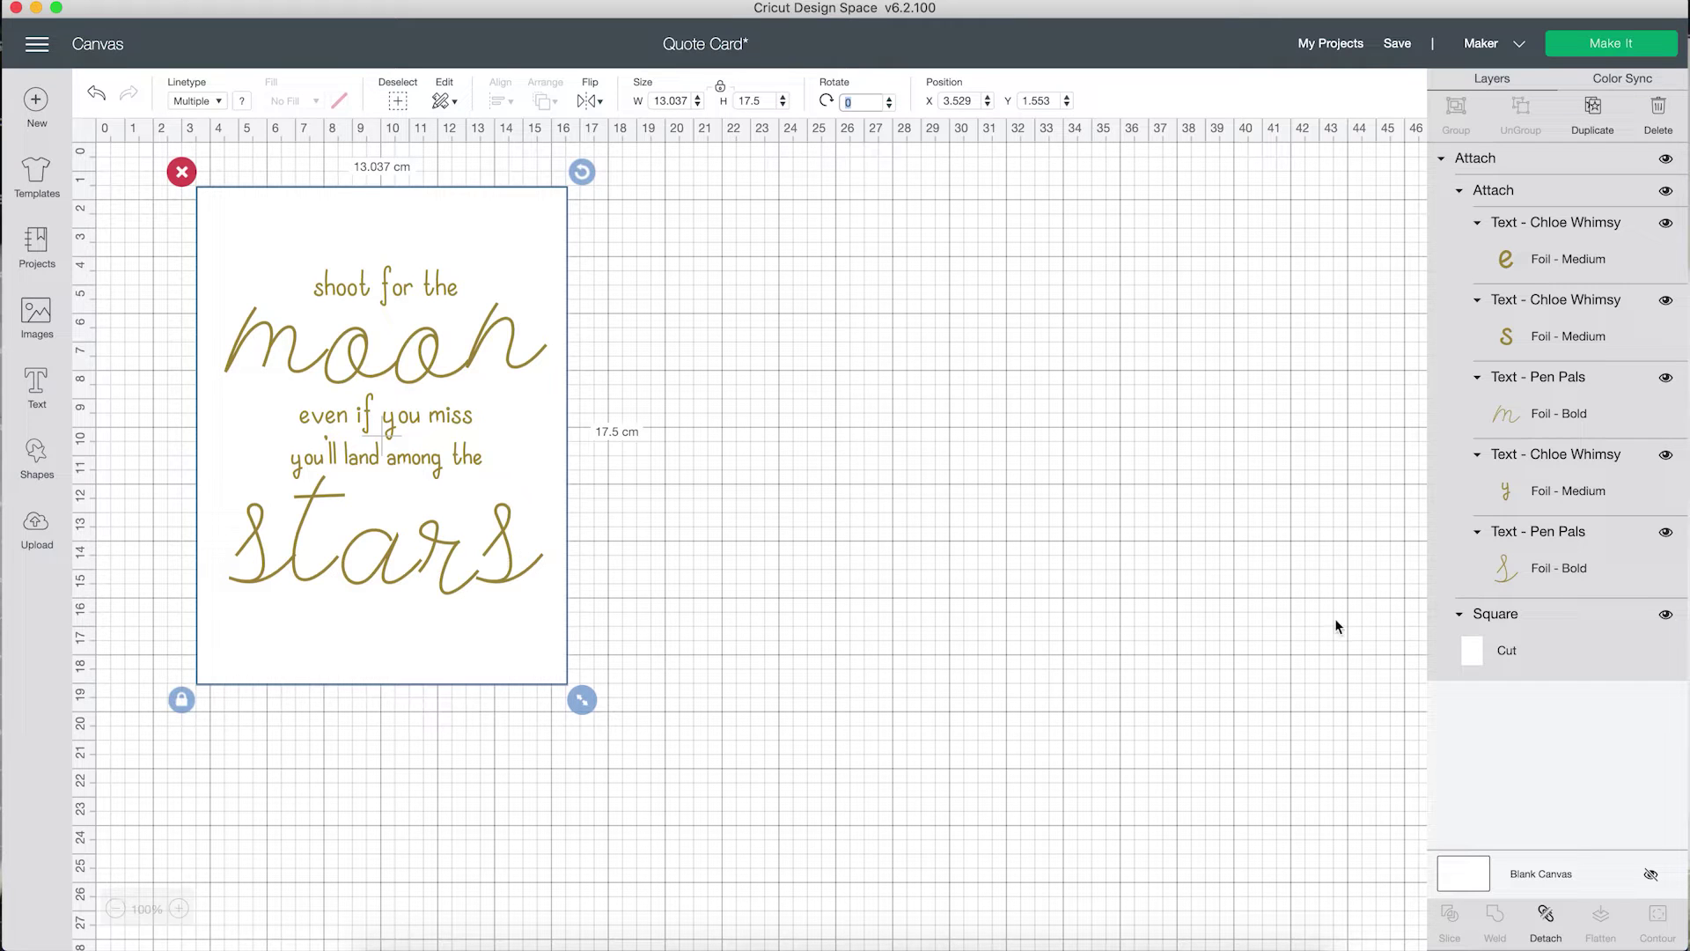
Select the white Square layer and detach the quote text from it.
{"action": "left_click", "coordinate": [1581, 671]}
{"action": "left_click", "coordinate": [1666, 615]}
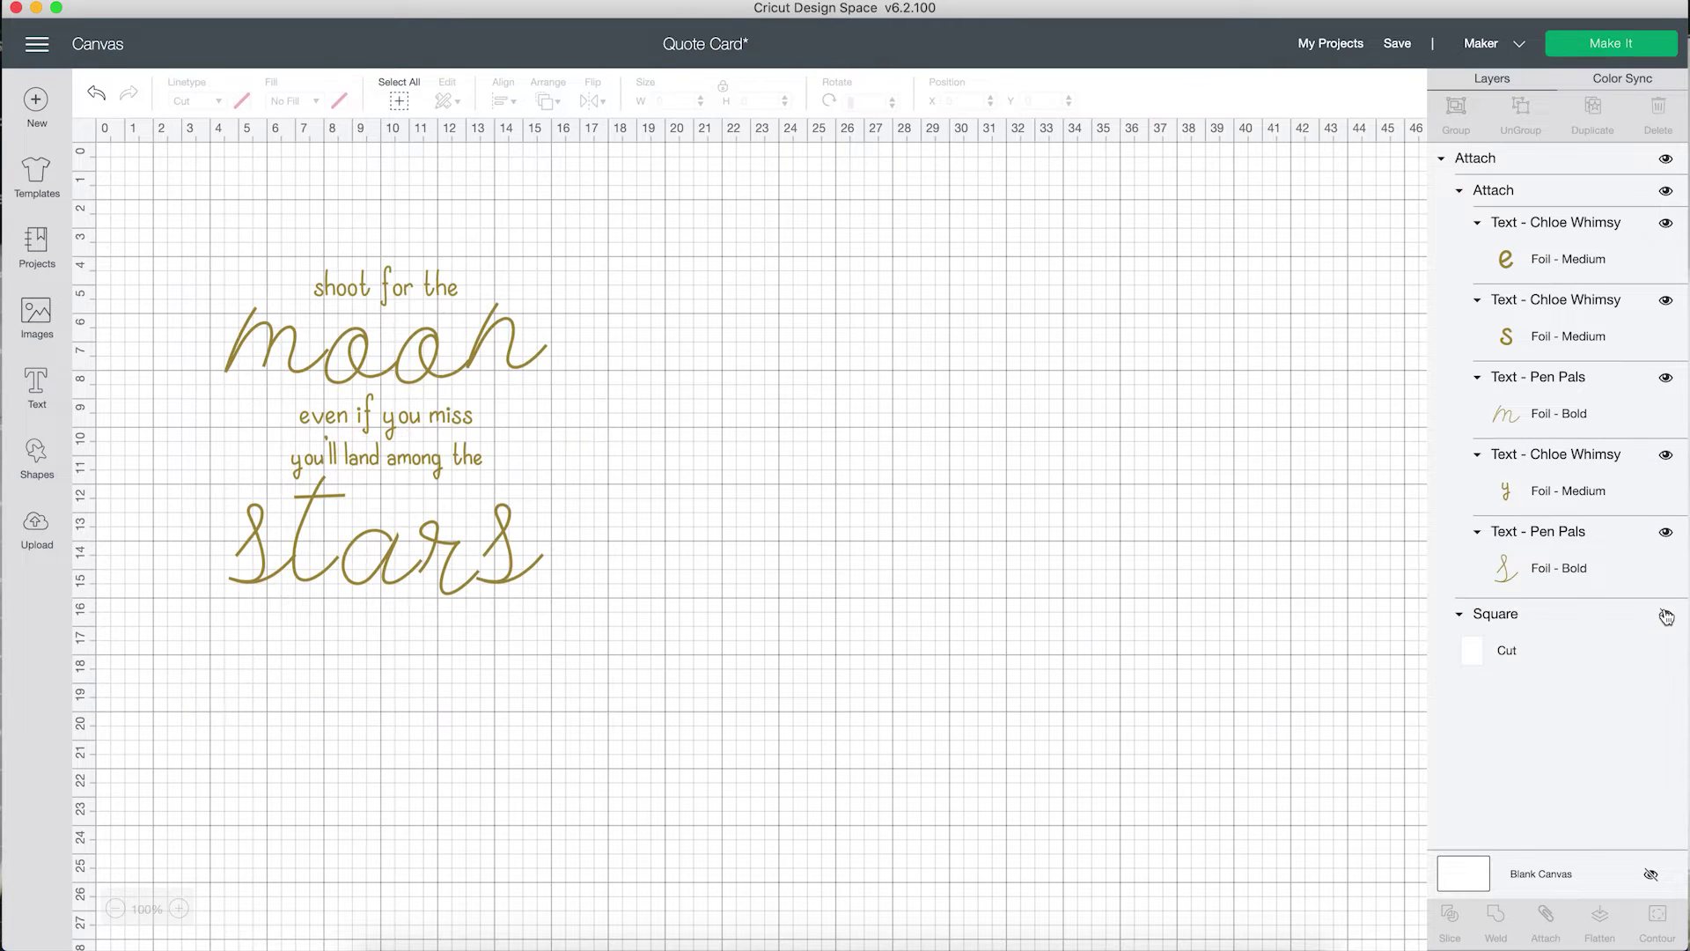
{"action": "left_click", "coordinate": [387, 534]}
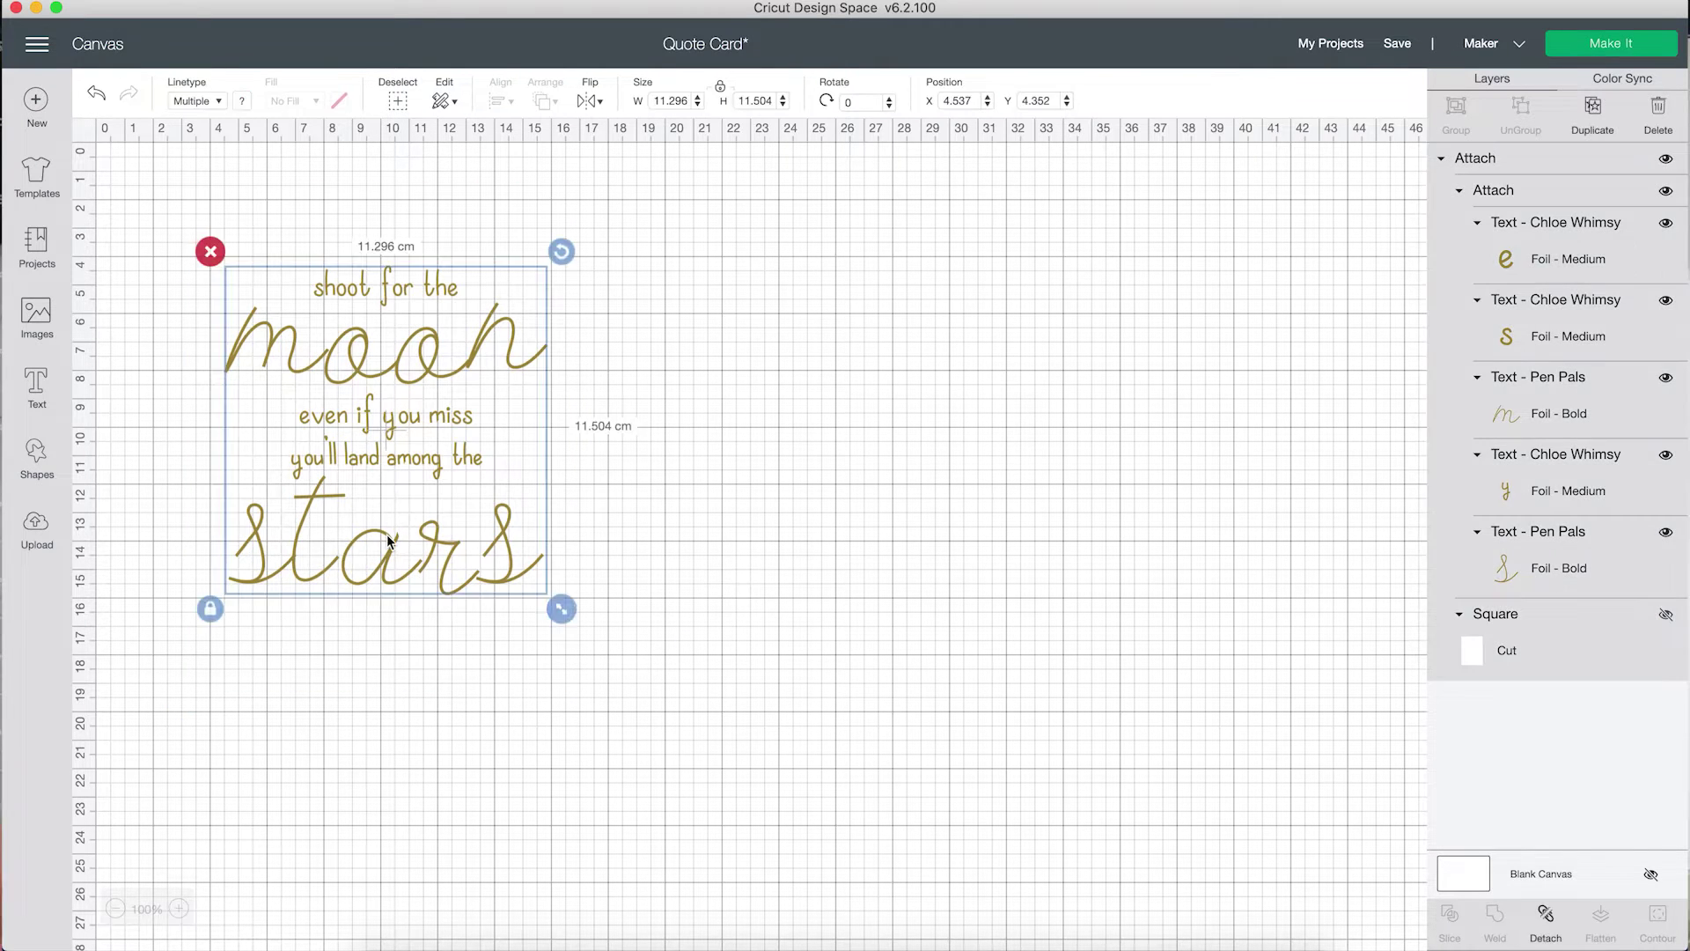
{"action": "left_click", "coordinate": [1666, 615]}
{"action": "left_click", "coordinate": [439, 539]}
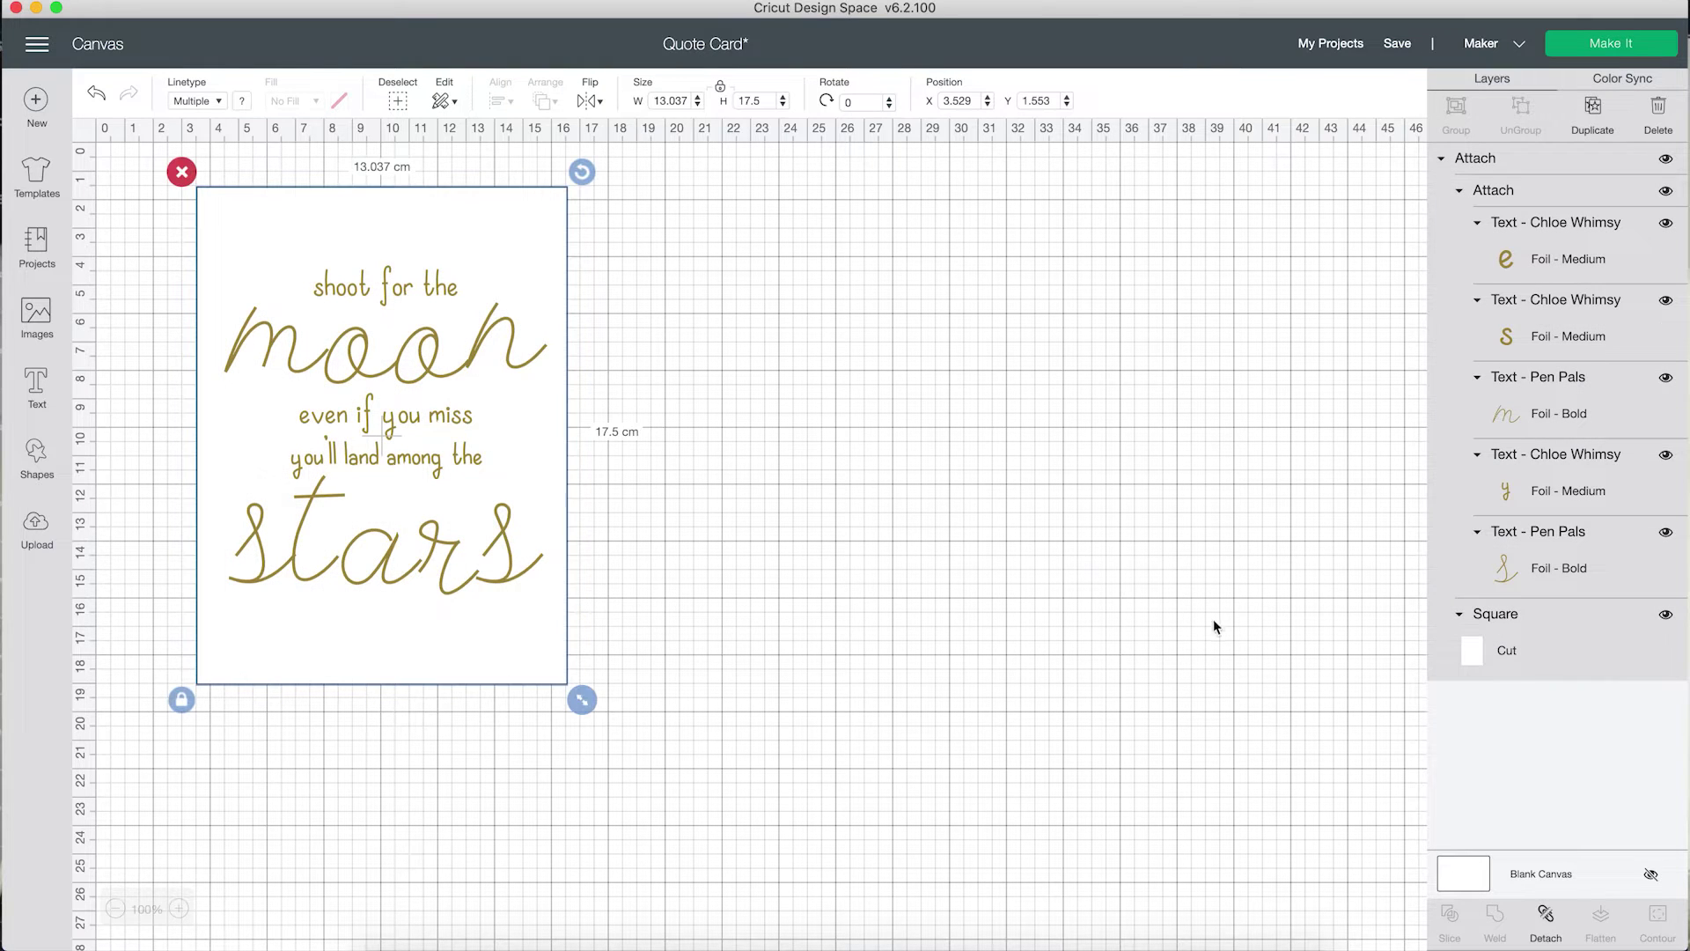
{"action": "left_click", "coordinate": [1563, 618]}
{"action": "left_click", "coordinate": [1547, 921]}
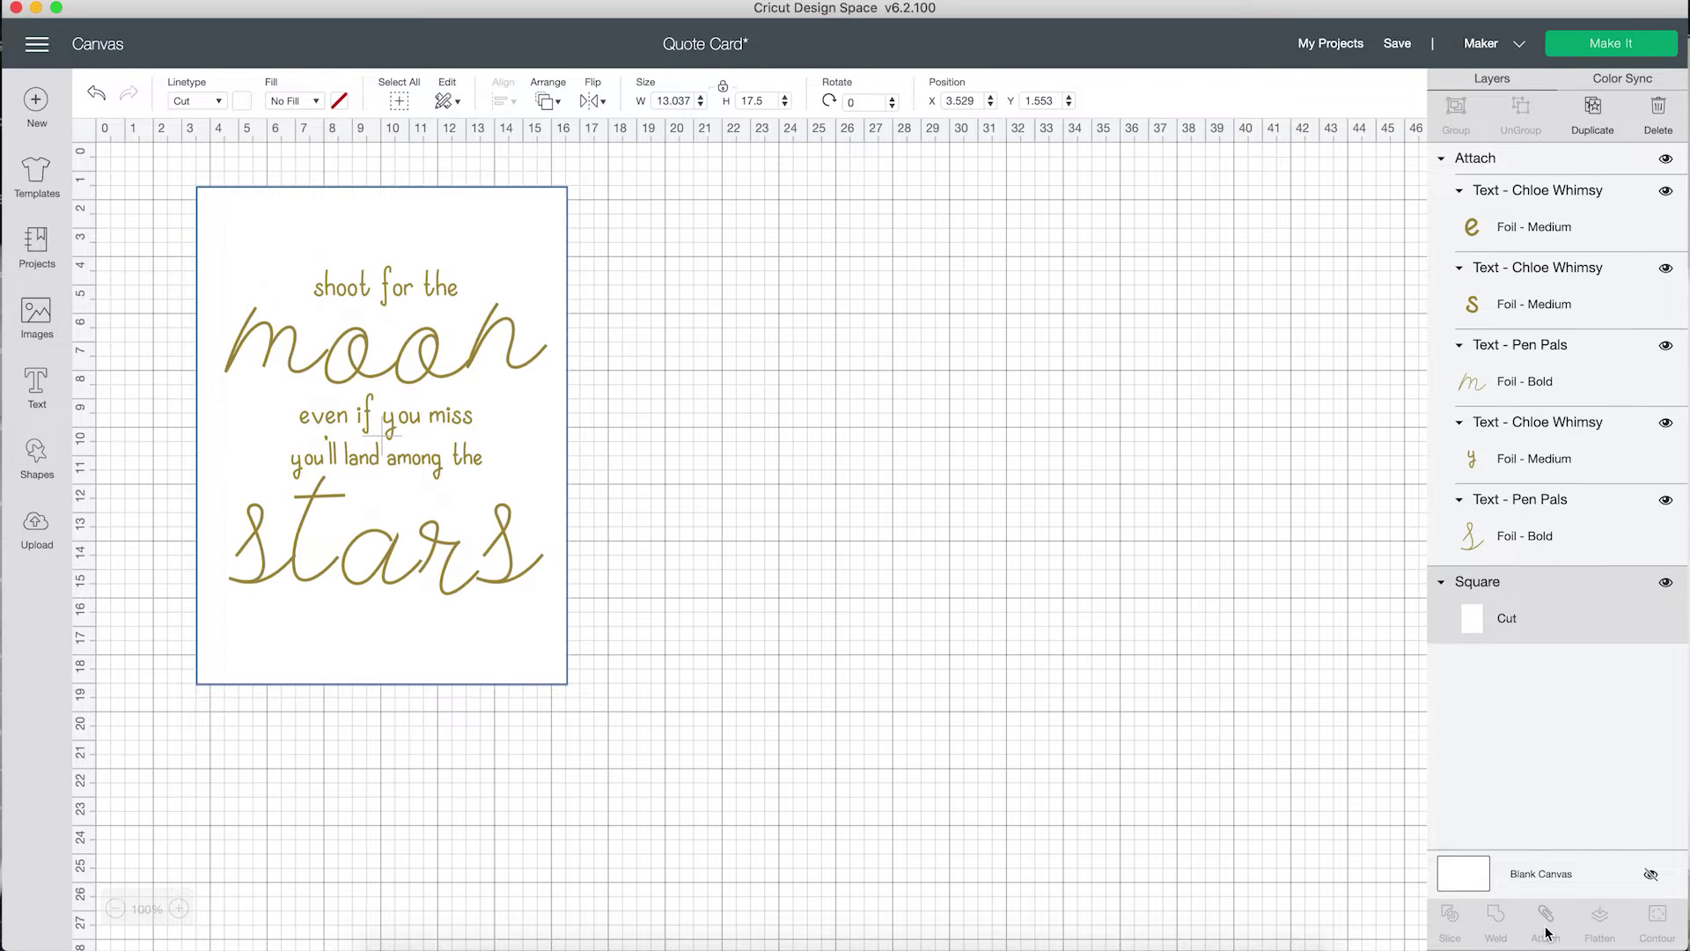
Shrink the quote text group slightly and nudge it down within the card.
{"action": "left_click", "coordinate": [445, 537]}
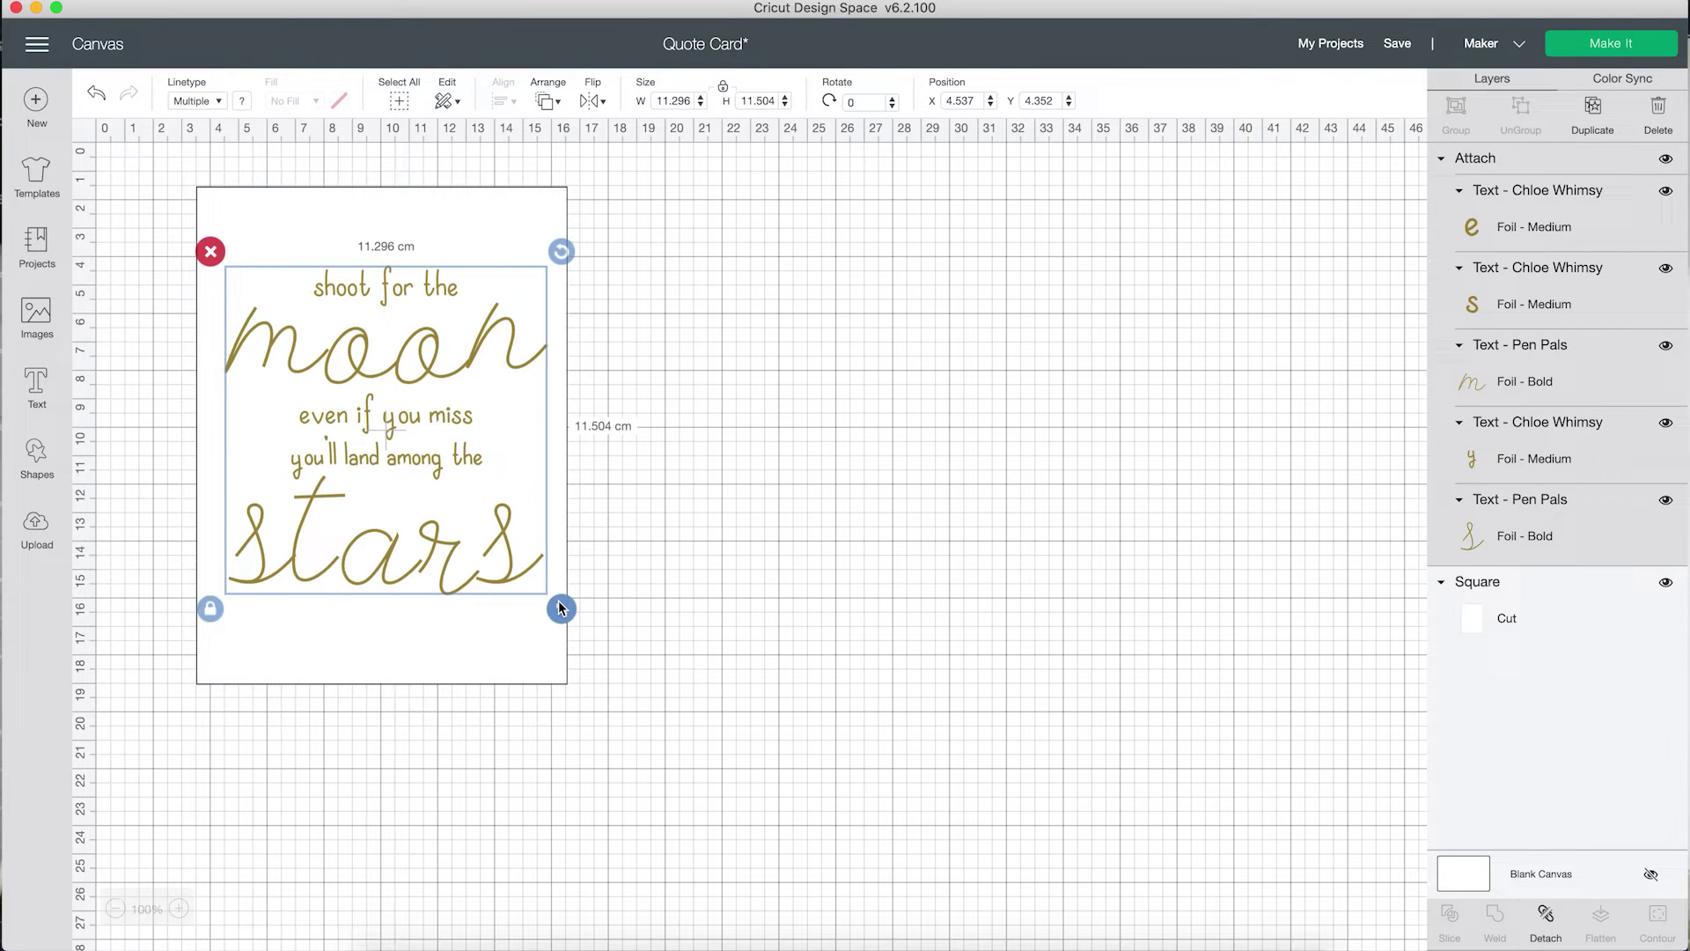
{"action": "left_click_drag", "start_coordinate": [555, 606], "coordinate": [537, 593]}
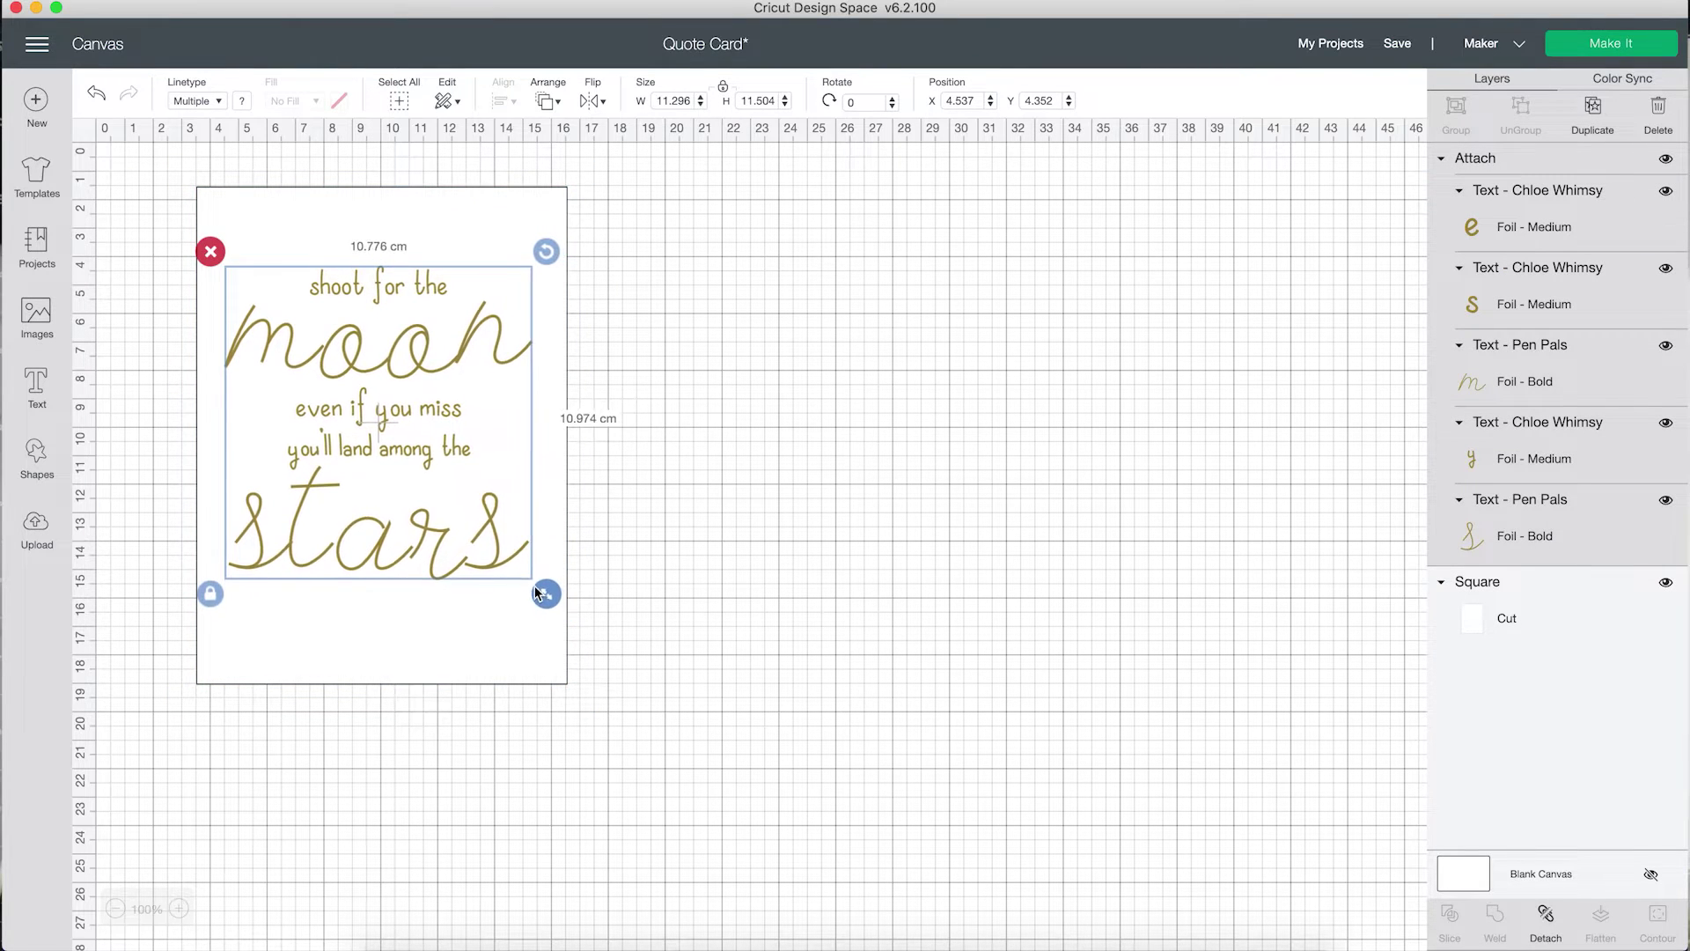
{"action": "left_click_drag", "start_coordinate": [438, 554], "coordinate": [446, 551]}
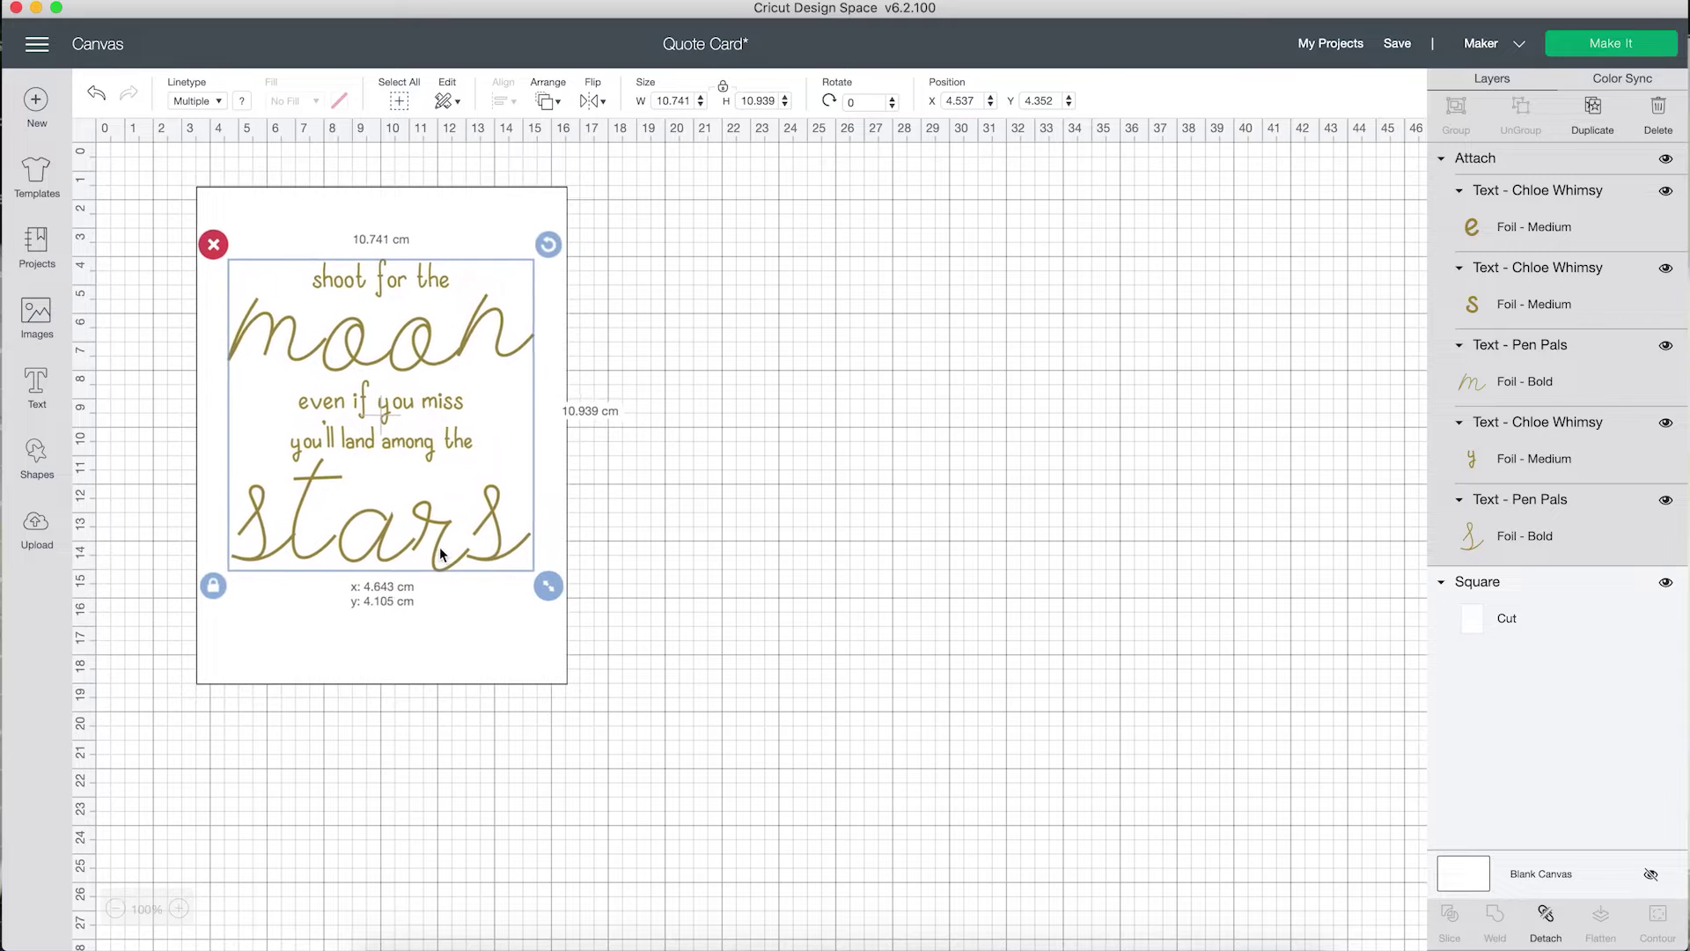
{"action": "left_click_drag", "start_coordinate": [444, 557], "coordinate": [446, 565]}
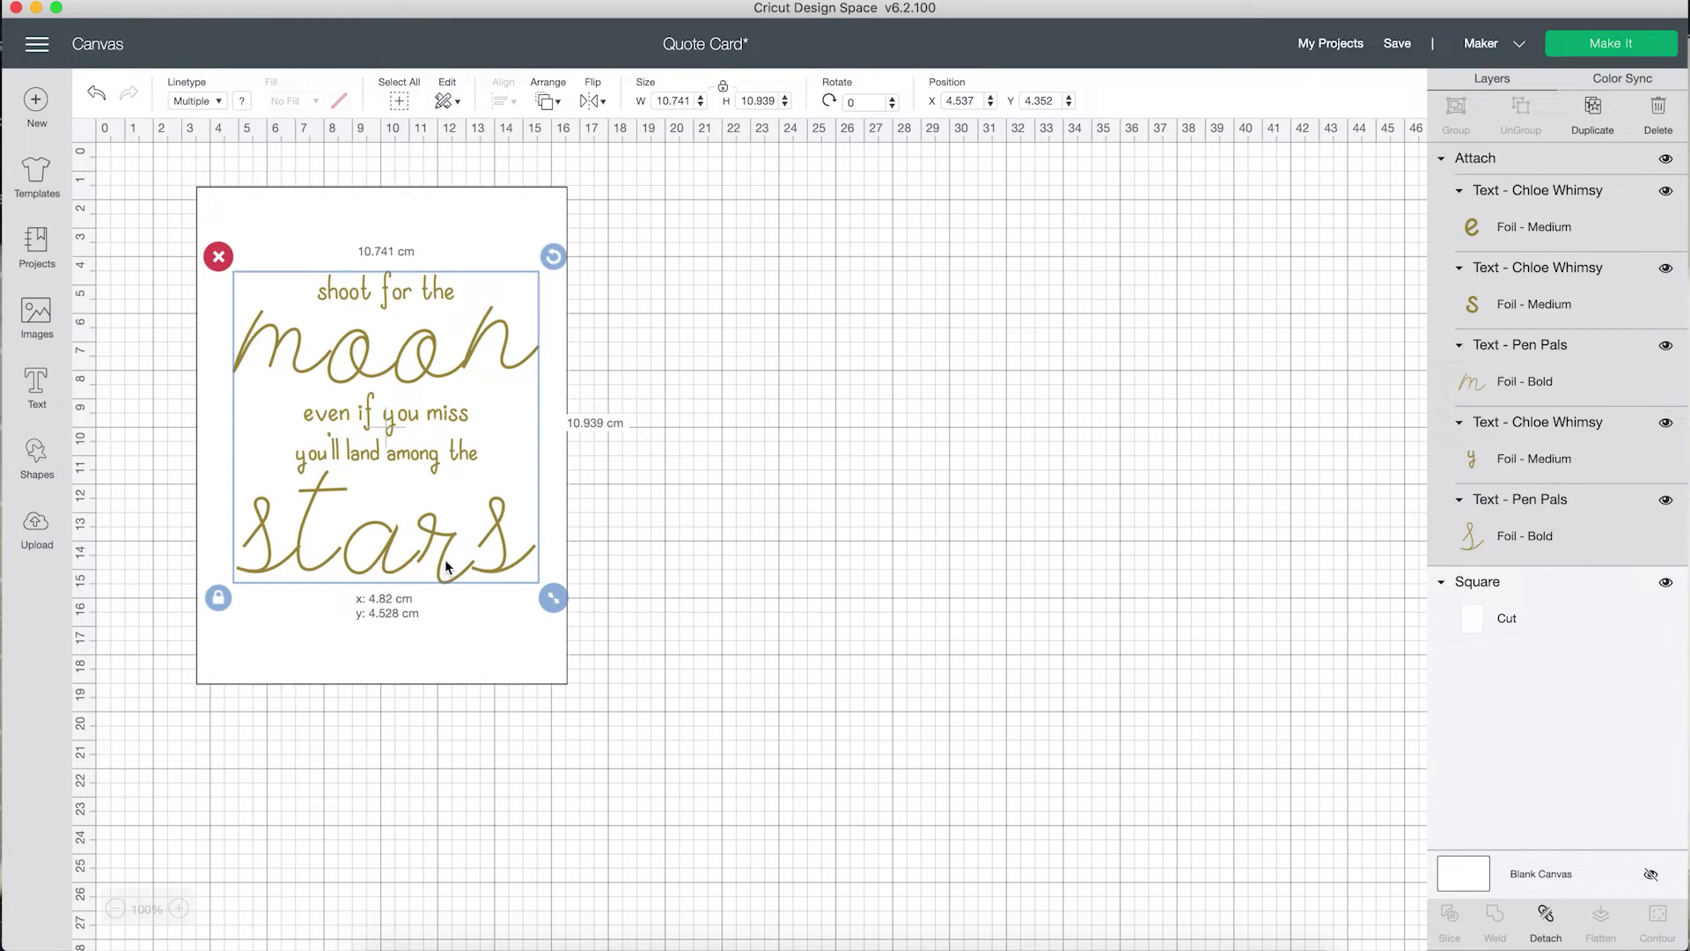
Hide the white Square card layer.
{"action": "left_click", "coordinate": [694, 498]}
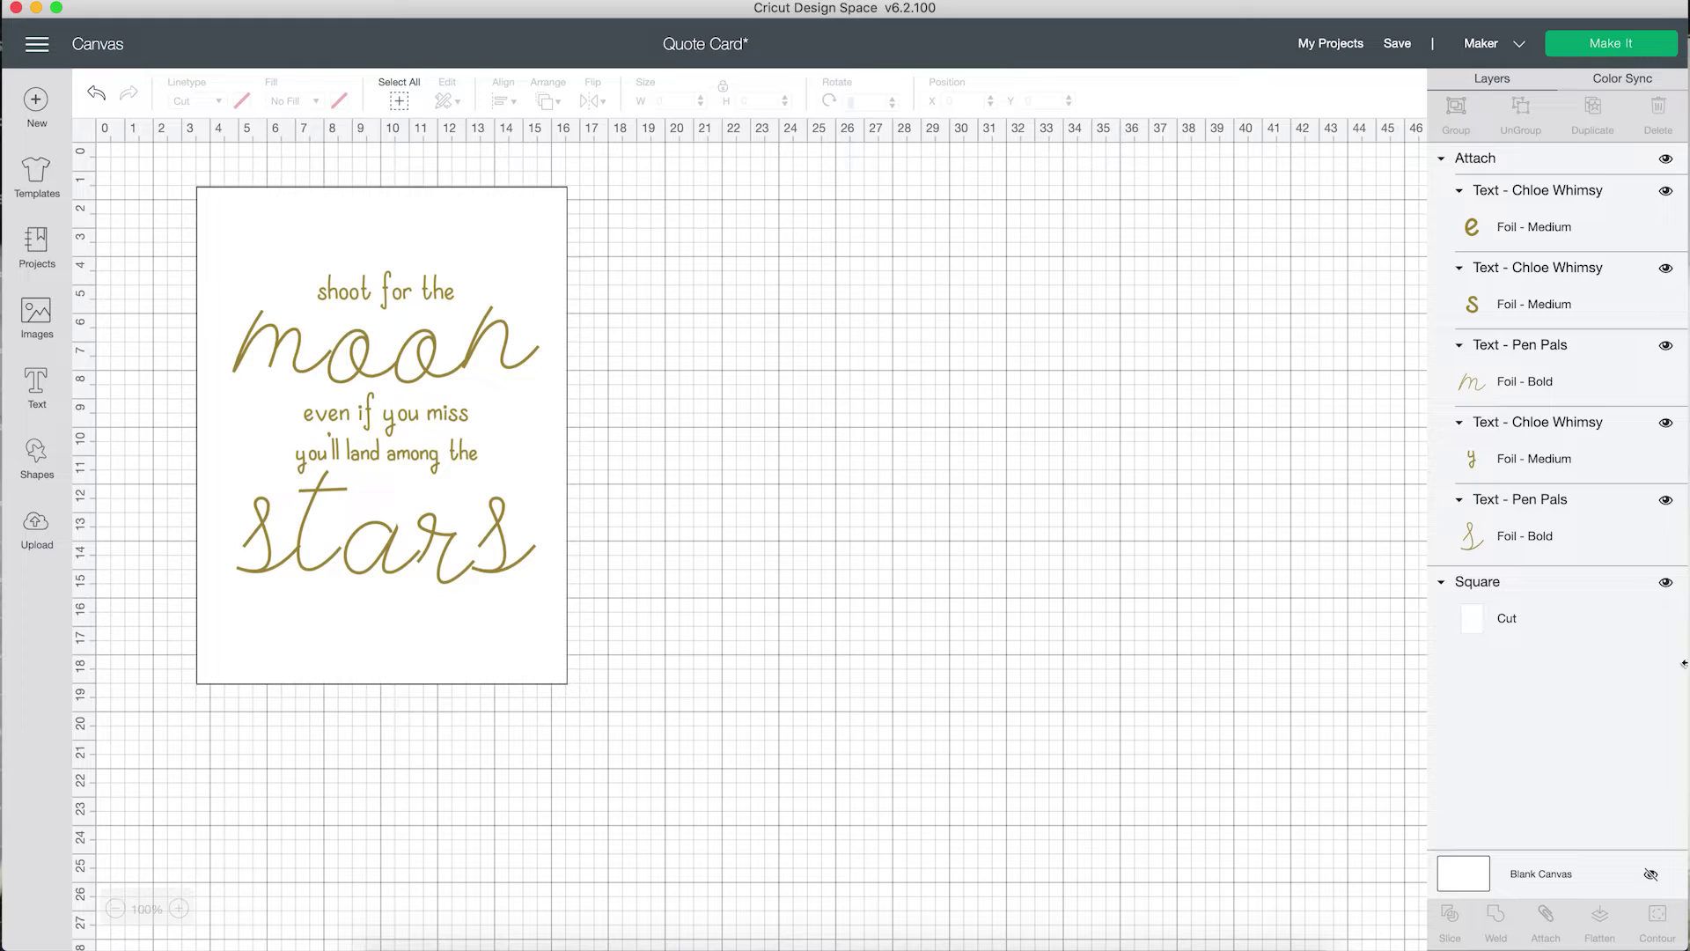
{"action": "left_click", "coordinate": [1659, 590]}
{"action": "left_click", "coordinate": [1667, 581]}
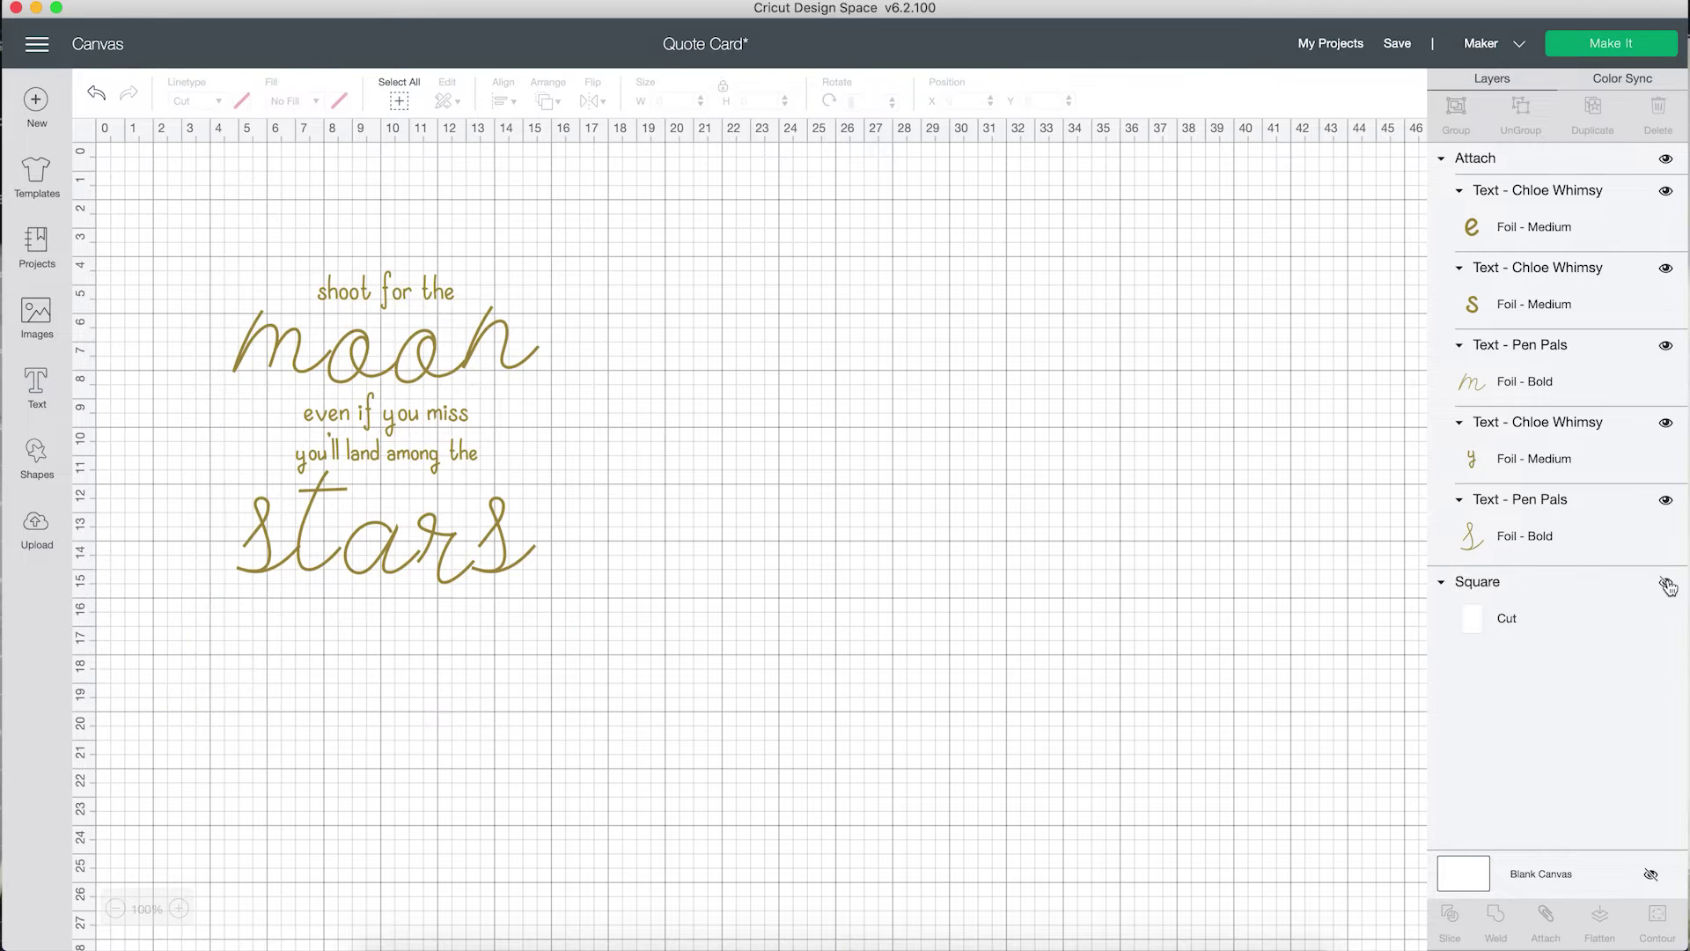
Send the design to the mat with Make It, then move the quote slightly down and right.
{"action": "left_click", "coordinate": [1604, 52]}
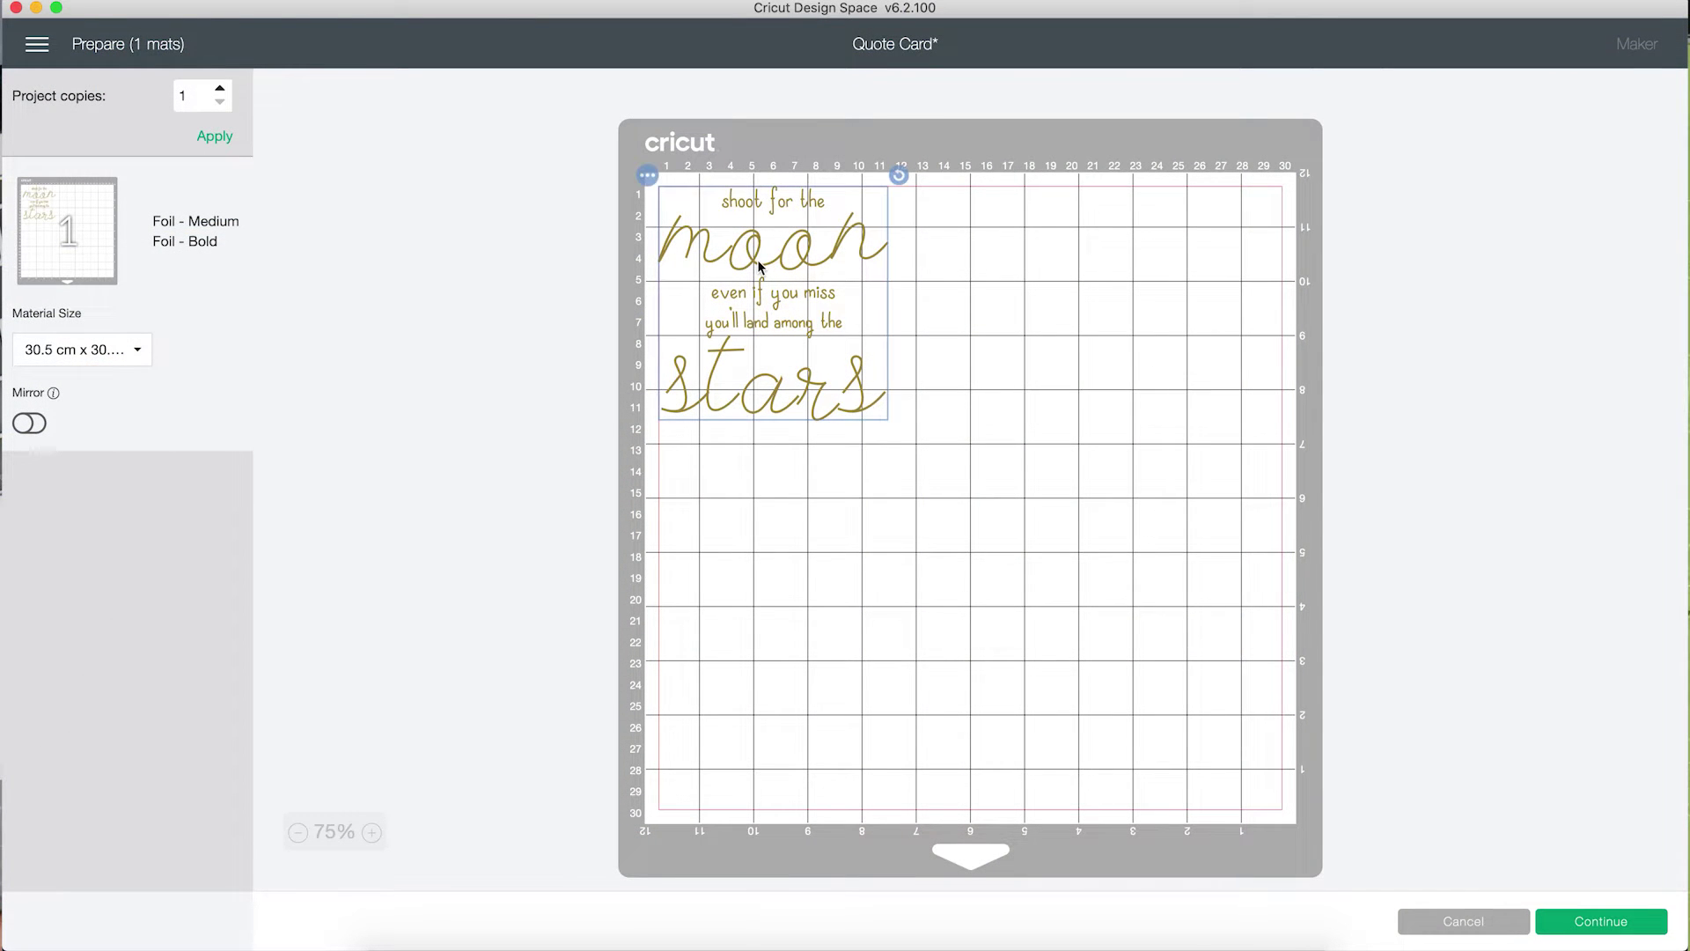
{"action": "mouse_move", "coordinate": [749, 271]}
{"action": "left_mouse_down"}
{"action": "mouse_move", "coordinate": [773, 303]}
{"action": "mouse_move", "coordinate": [750, 295]}
{"action": "left_mouse_up"}
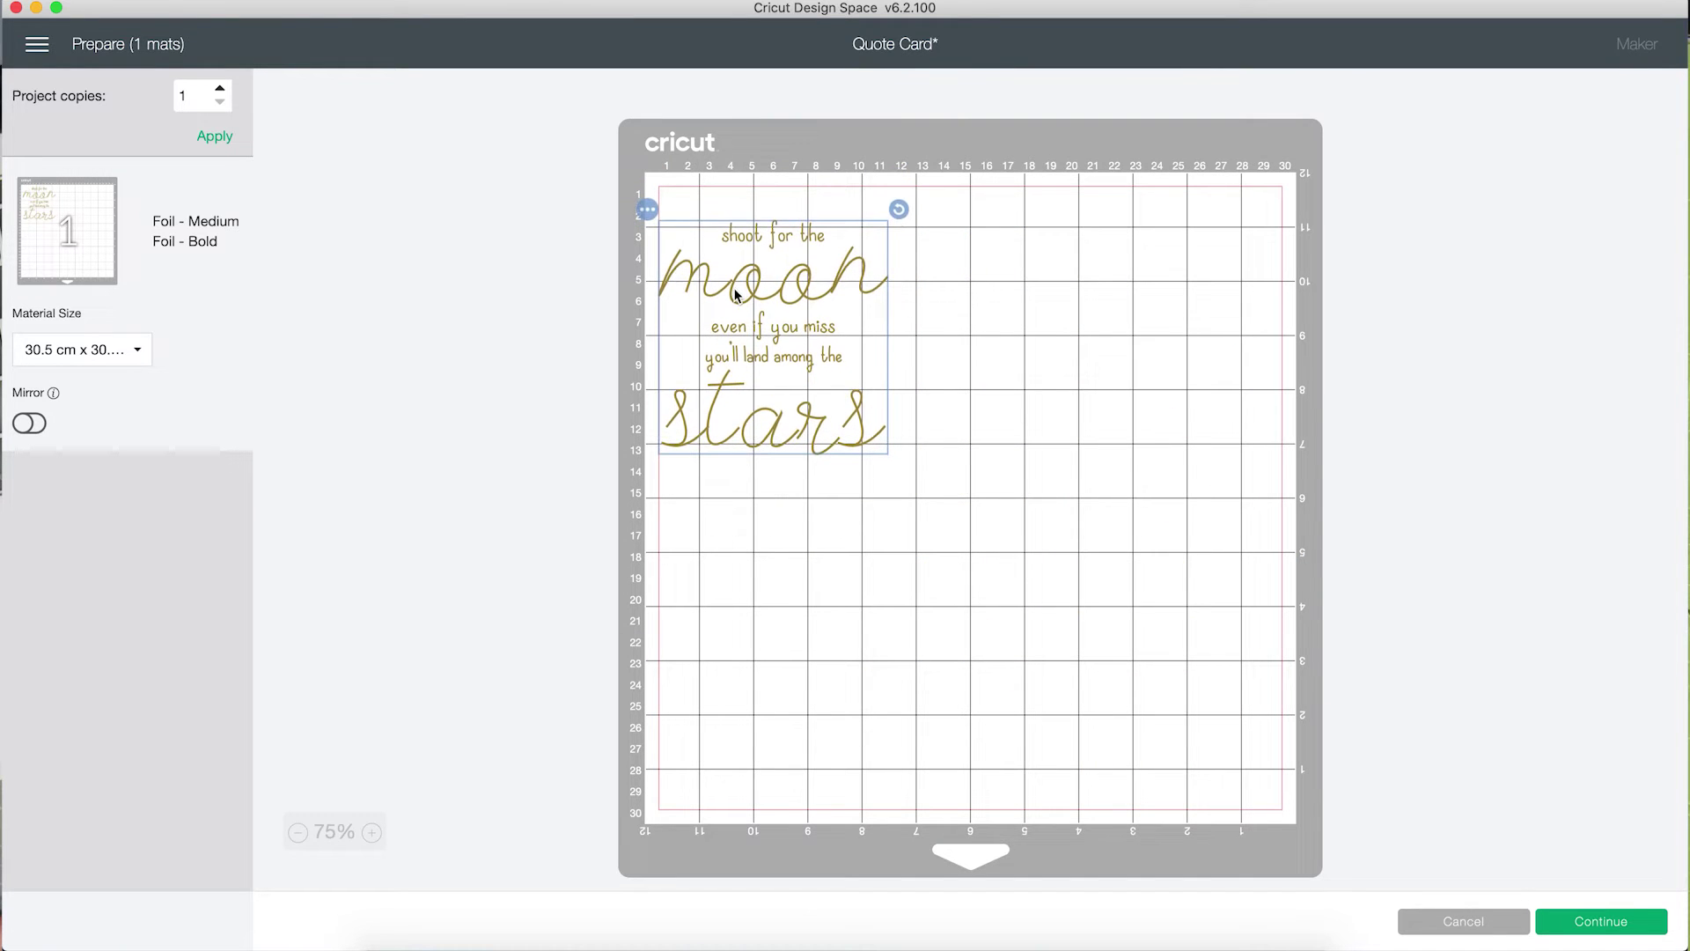
{"action": "left_click_drag", "start_coordinate": [736, 330], "coordinate": [721, 334]}
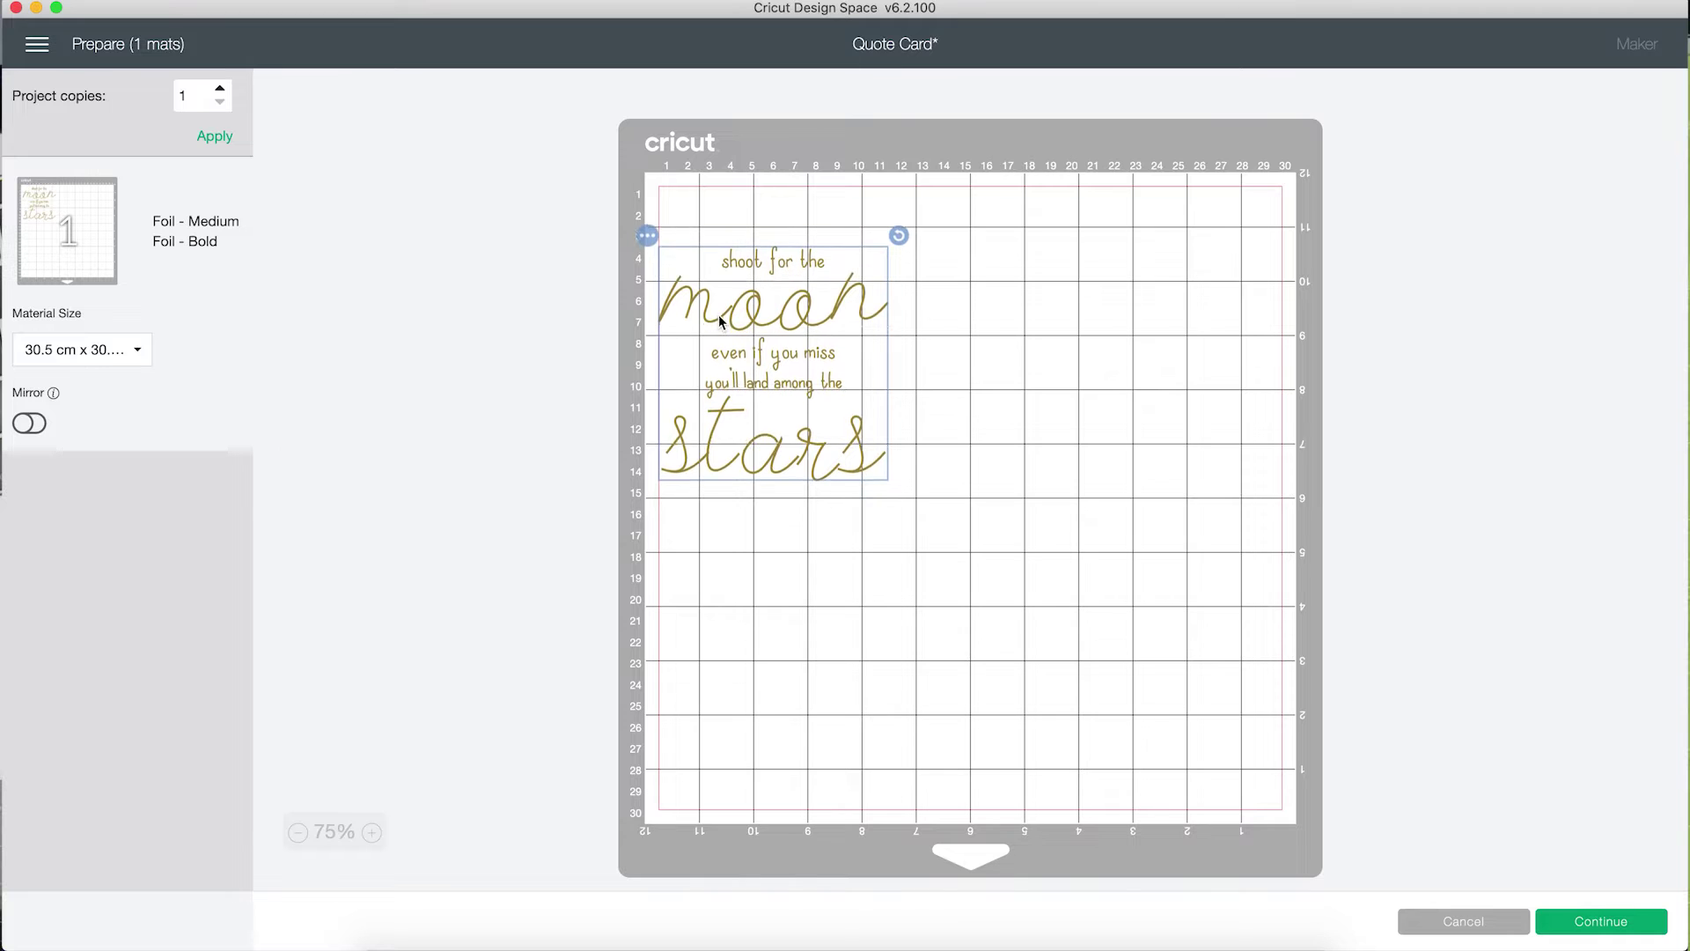
{"action": "mouse_move", "coordinate": [720, 320]}
{"action": "left_mouse_down"}
{"action": "mouse_move", "coordinate": [709, 379]}
{"action": "mouse_move", "coordinate": [710, 349]}
{"action": "left_mouse_up"}
{"action": "left_click_drag", "start_coordinate": [711, 325], "coordinate": [712, 335]}
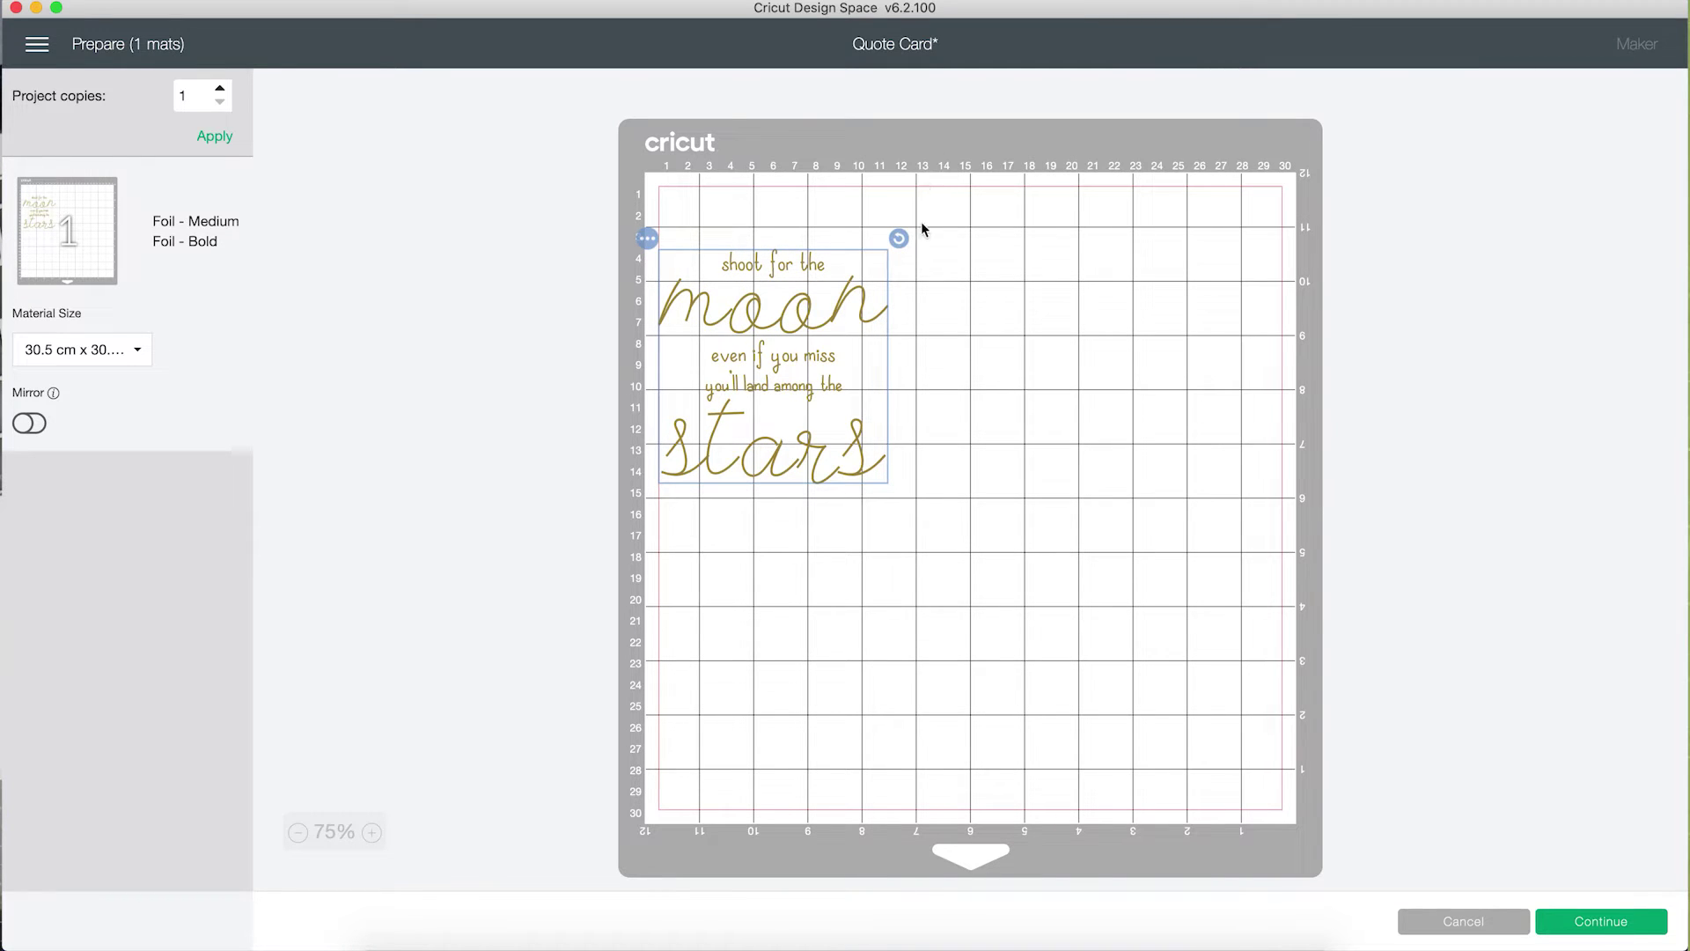
{"action": "left_click_drag", "start_coordinate": [789, 328], "coordinate": [799, 328]}
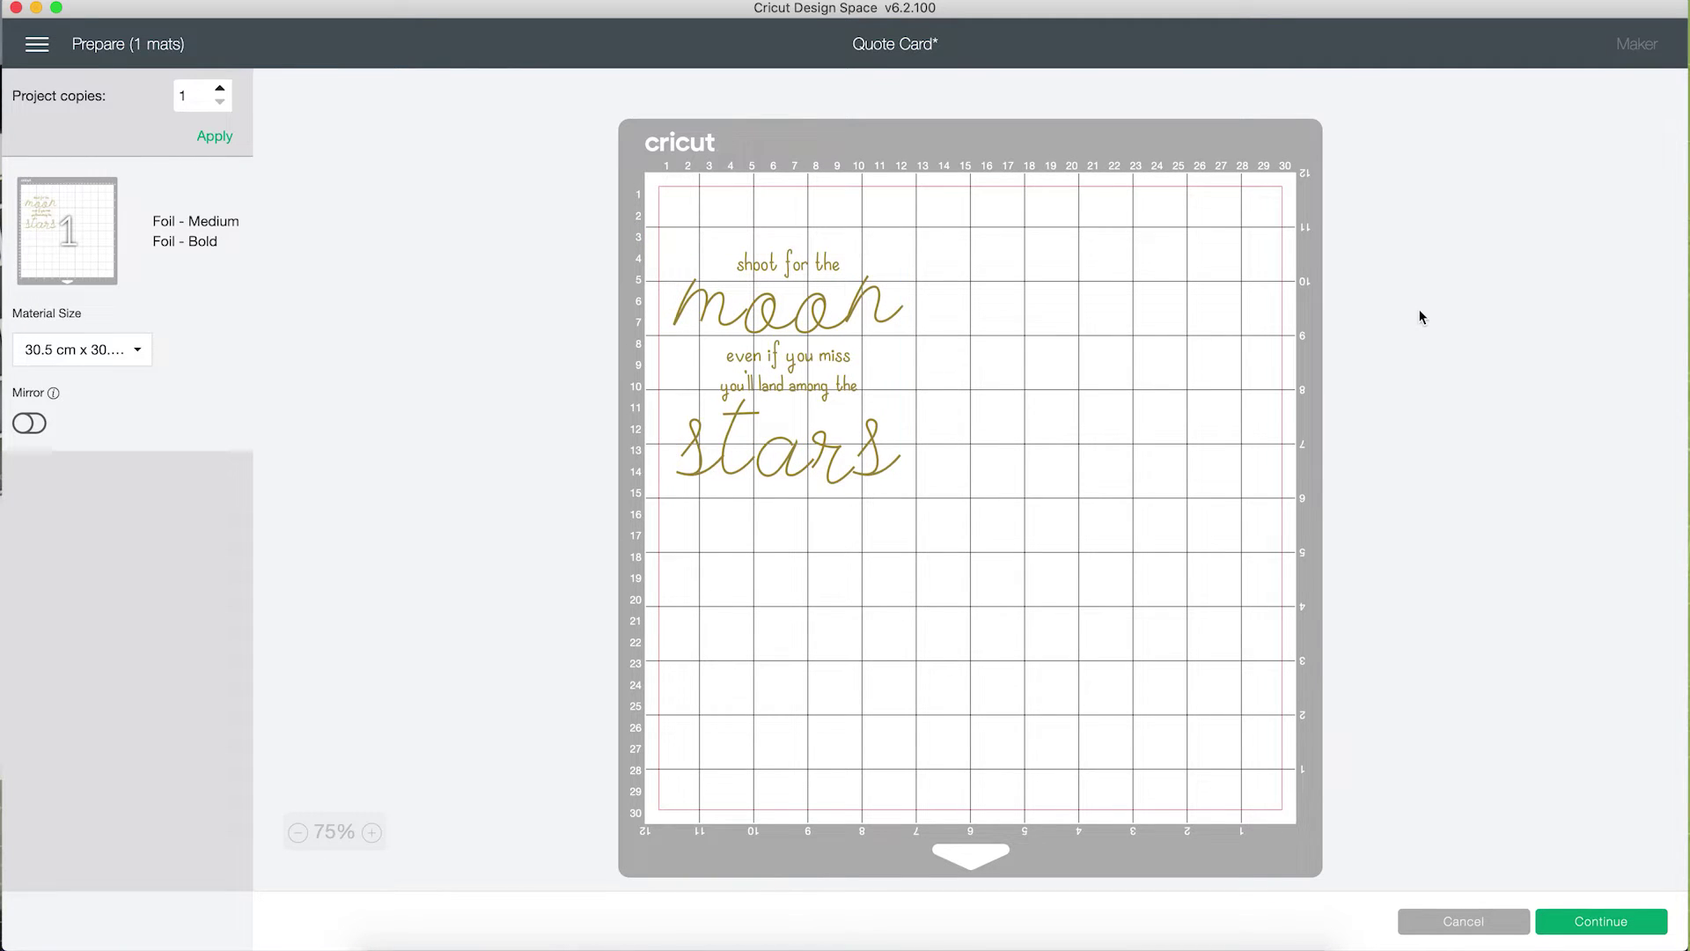
Continue from the mat preview to the Make screen for connecting the Maker.
{"action": "left_click", "coordinate": [1600, 921]}
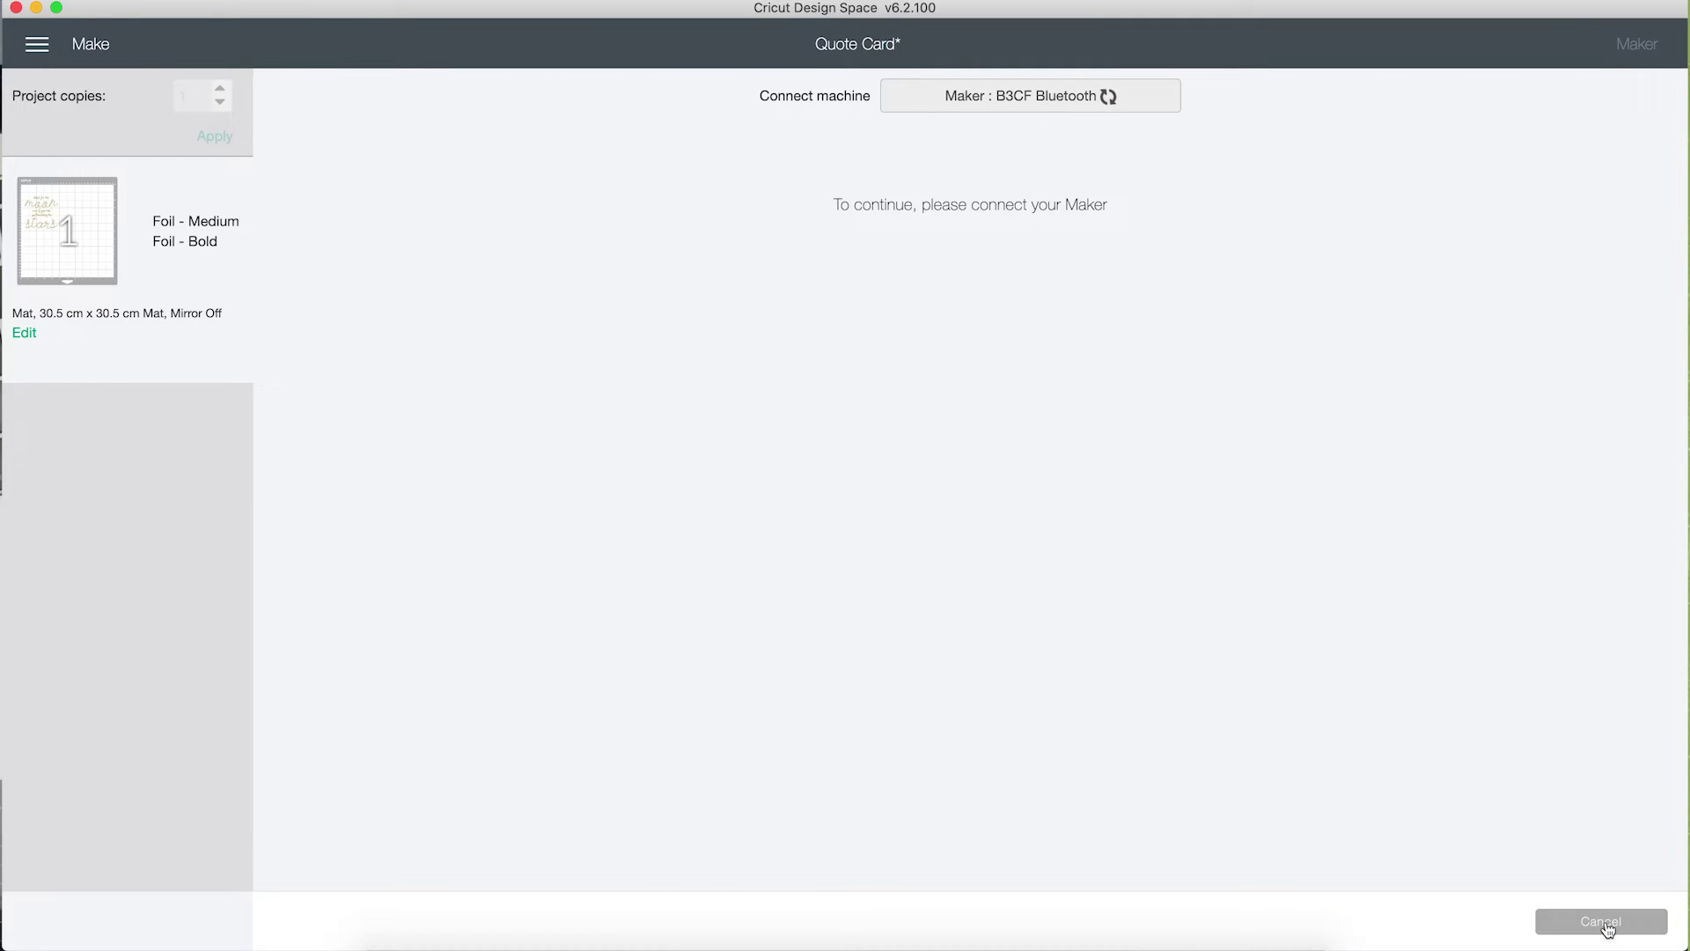